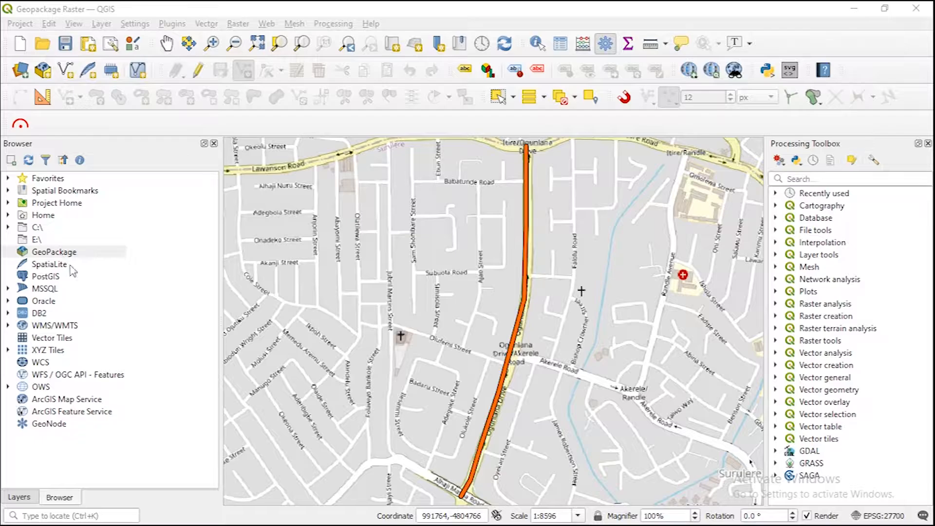
Step: Browse the C: drive's Users folder to Documents and expand the QGIS Youtube Training folder
{"action": "right_click", "coordinate": [59, 254]}
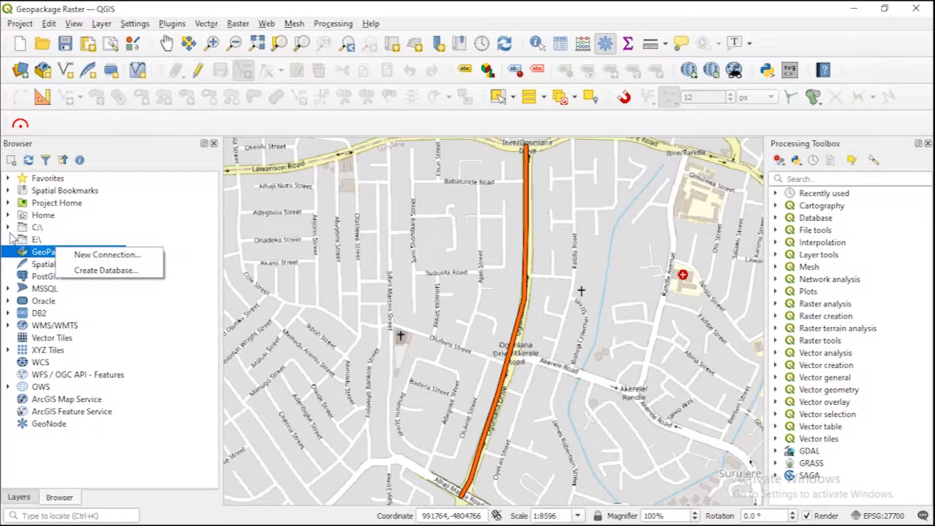
{"action": "left_click", "coordinate": [19, 227]}
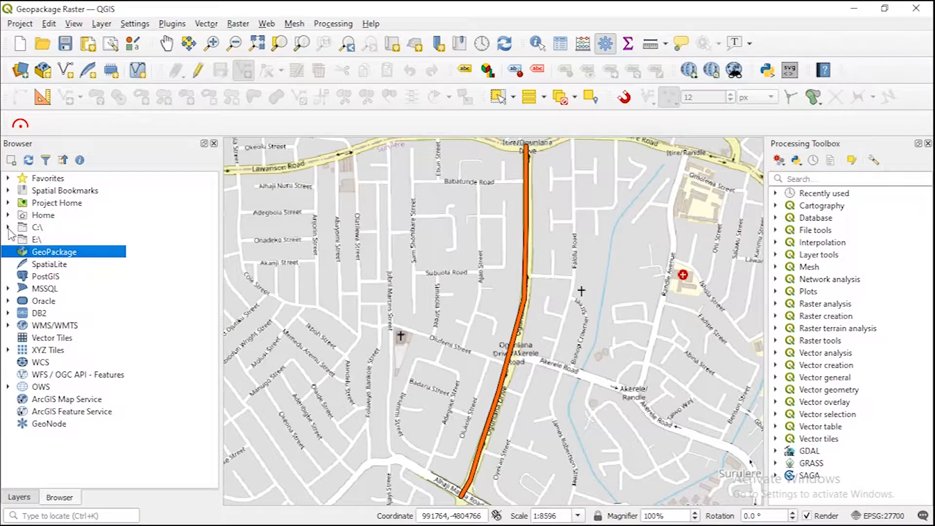
{"action": "double_click", "coordinate": [38, 227]}
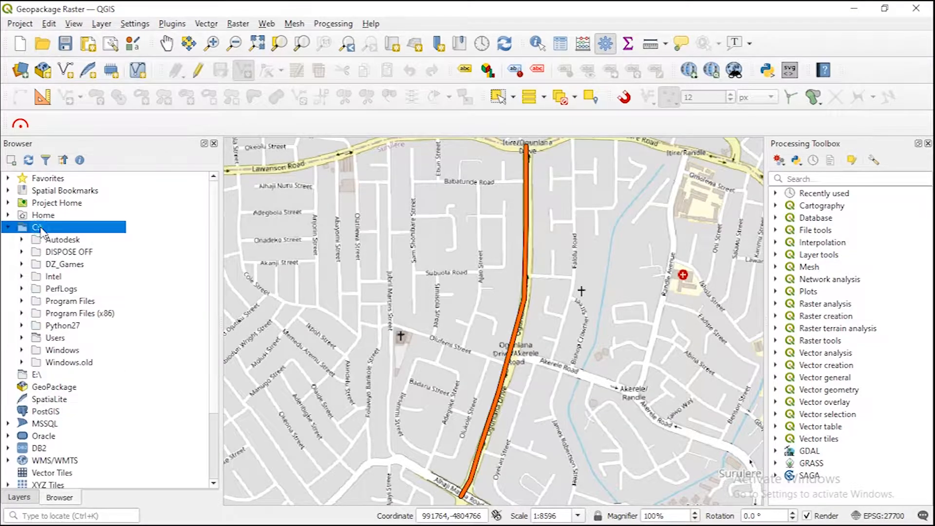
{"action": "double_click", "coordinate": [55, 337]}
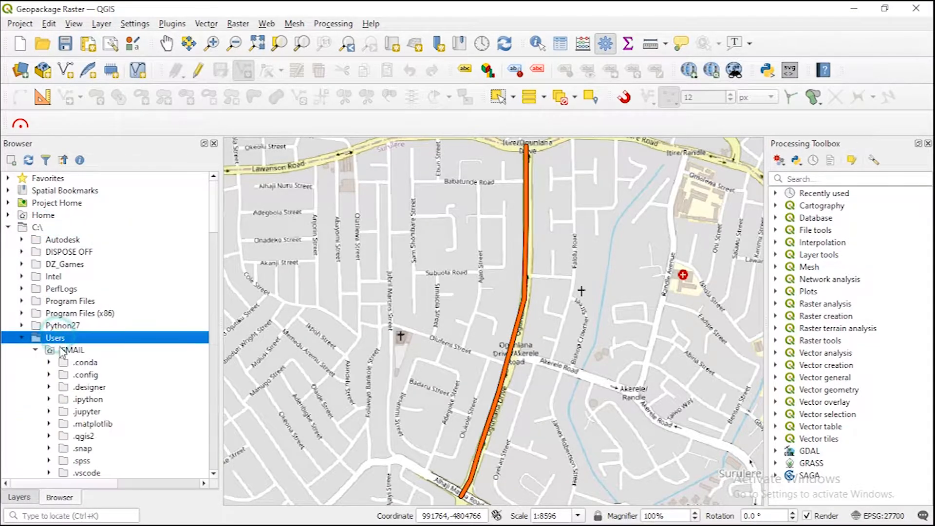
{"action": "scroll", "coordinate": [78, 370], "scroll_direction": "down", "scroll_amount": 2}
{"action": "scroll", "coordinate": [80, 377], "scroll_direction": "down", "scroll_amount": 9}
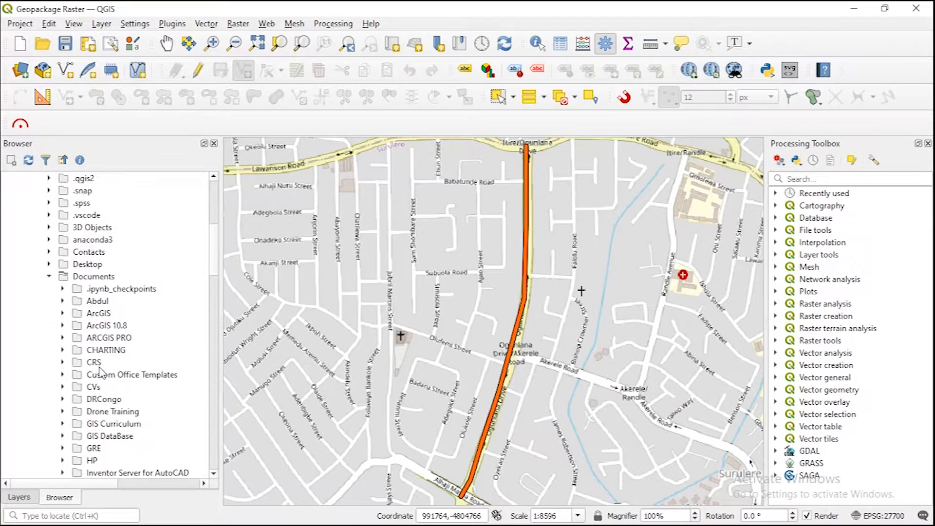
{"action": "scroll", "coordinate": [109, 435], "scroll_direction": "down", "scroll_amount": 1}
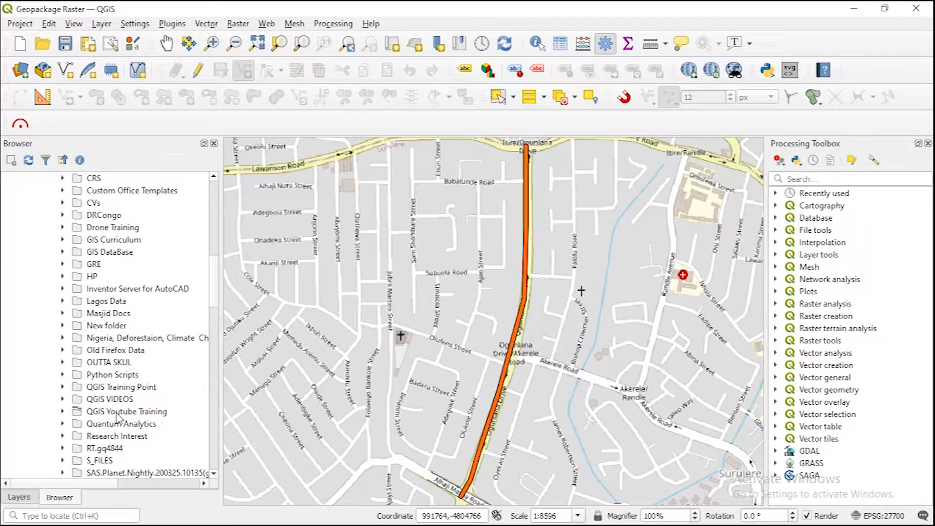
{"action": "double_click", "coordinate": [118, 413]}
{"action": "scroll", "coordinate": [95, 365], "scroll_direction": "down", "scroll_amount": 3}
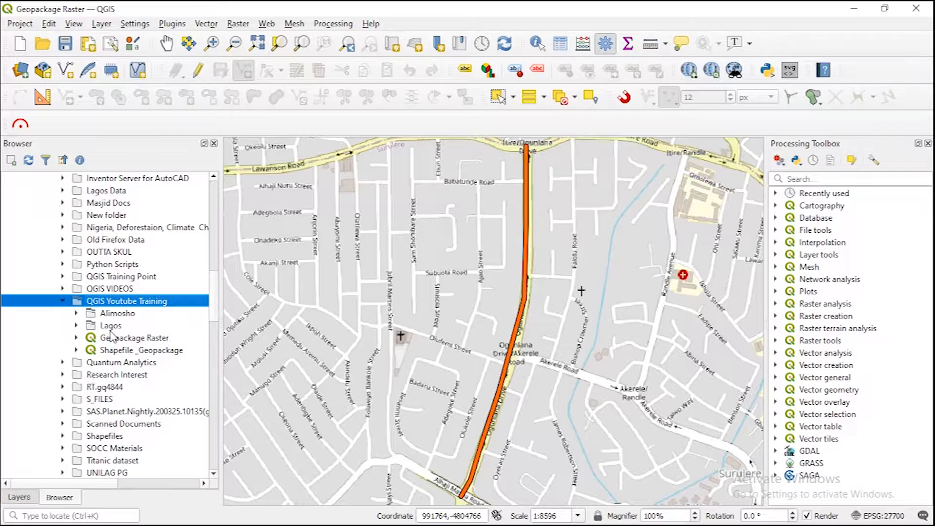
Step: Add a GeoPackage connection for Lagos.gpkg from the Lagos folder
{"action": "left_click", "coordinate": [76, 325]}
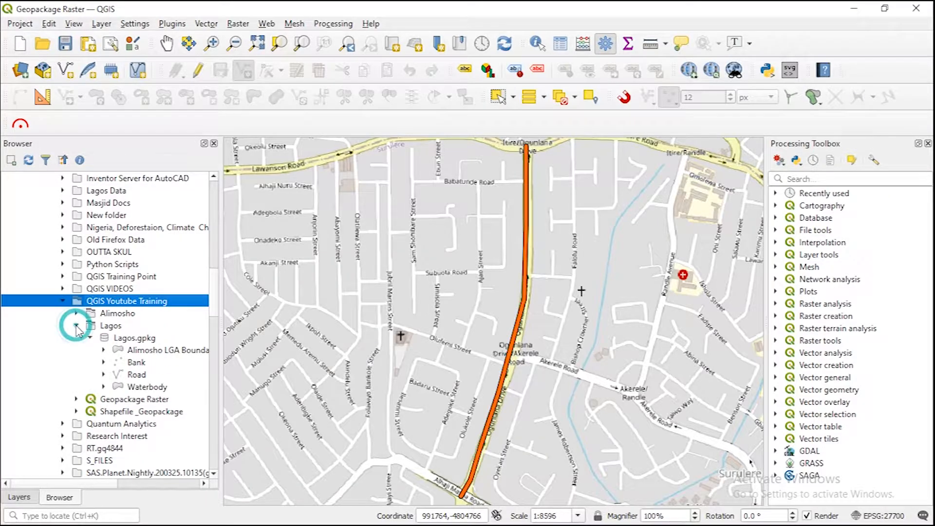
{"action": "right_click", "coordinate": [135, 338]}
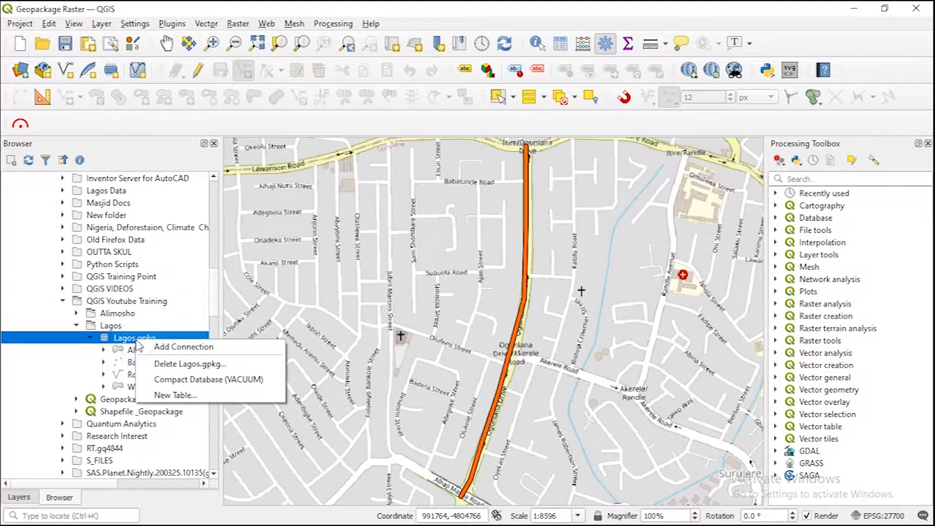
{"action": "left_click", "coordinate": [182, 347]}
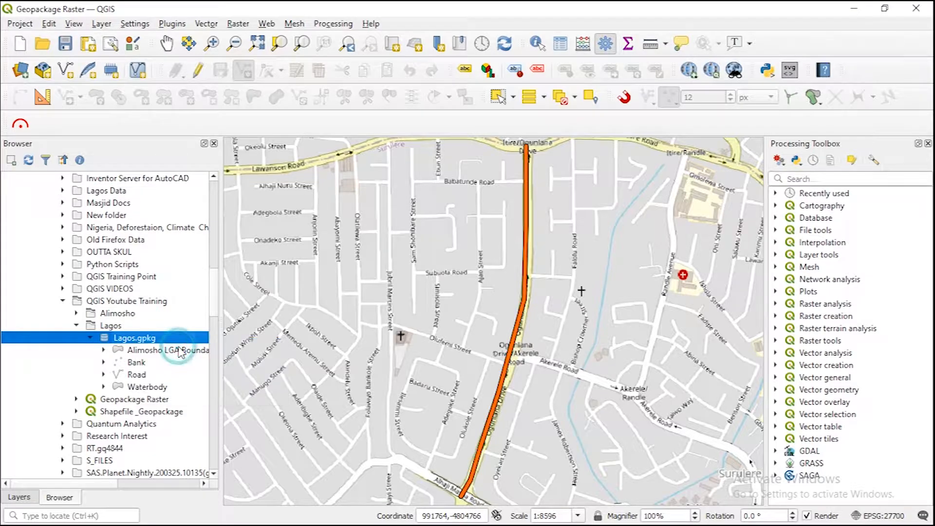
Step: Start a new table in Lagos.gpkg and name it Building Footprint
{"action": "right_click", "coordinate": [156, 339]}
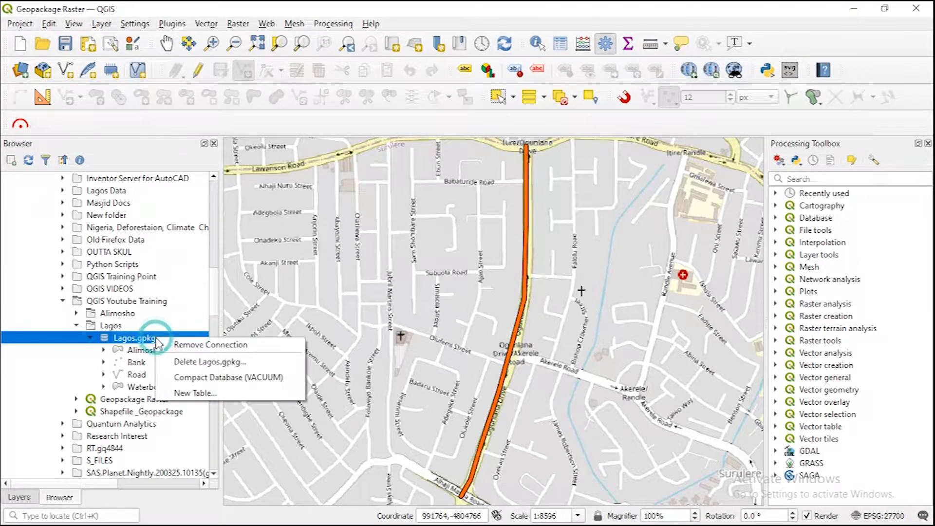
{"action": "left_click", "coordinate": [129, 338]}
{"action": "right_click", "coordinate": [129, 339]}
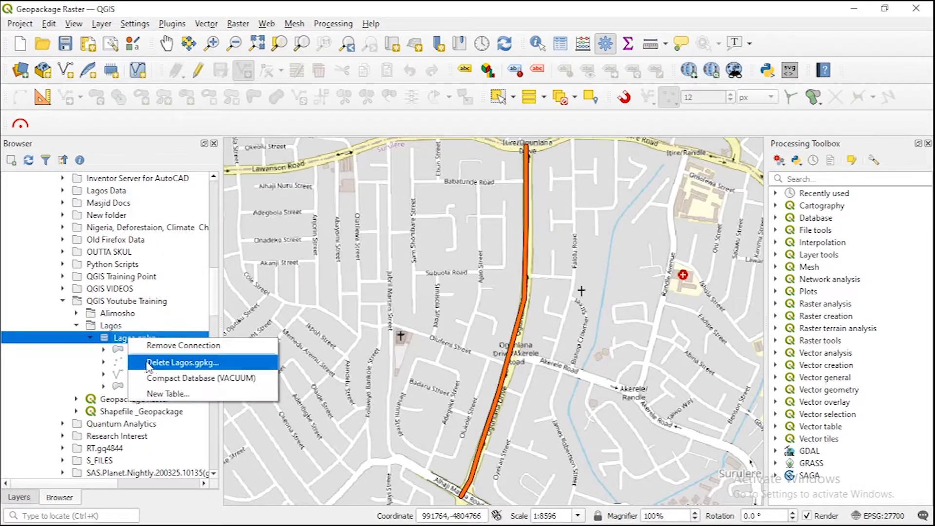
{"action": "left_click", "coordinate": [161, 394]}
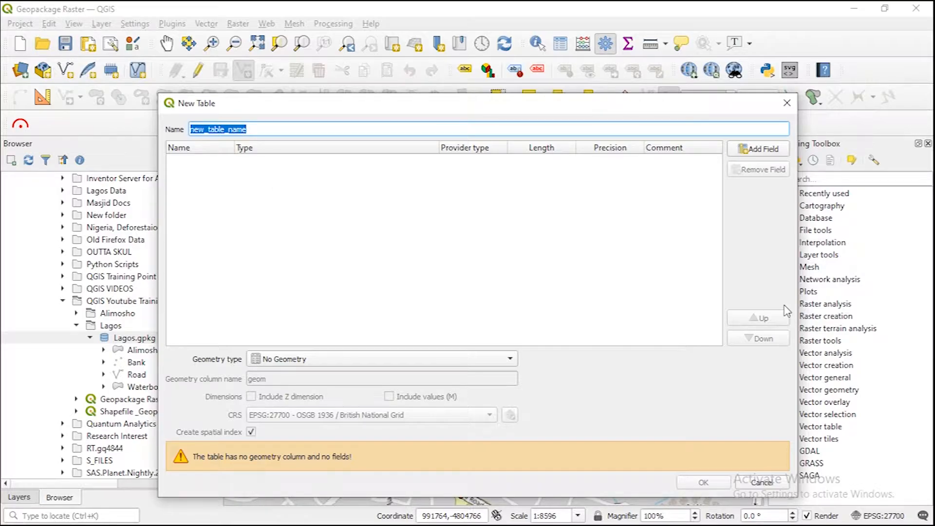
{"action": "type", "text": "Building Footprint"}
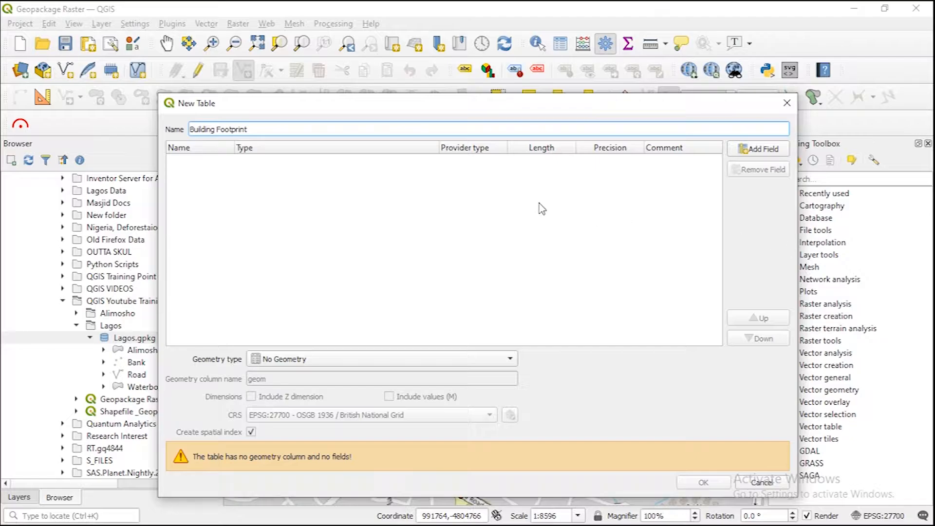
Step: Add a field named Area with the type Text (string) to the new table
{"action": "left_click", "coordinate": [750, 154]}
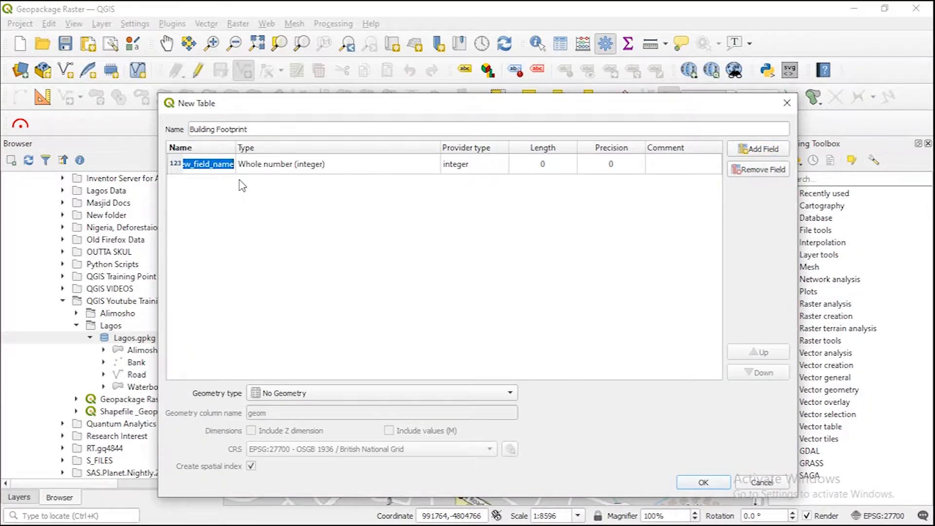
{"action": "type", "text": "Area"}
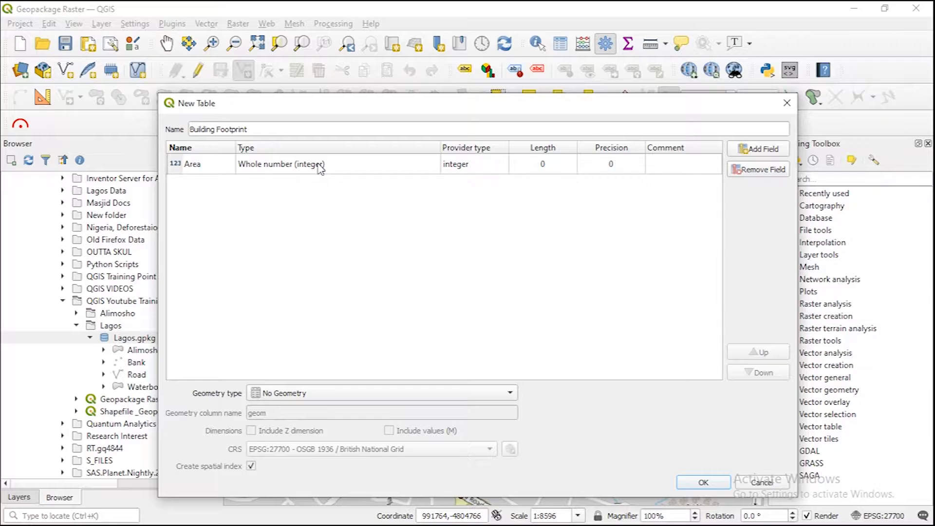
{"action": "left_click", "coordinate": [282, 166]}
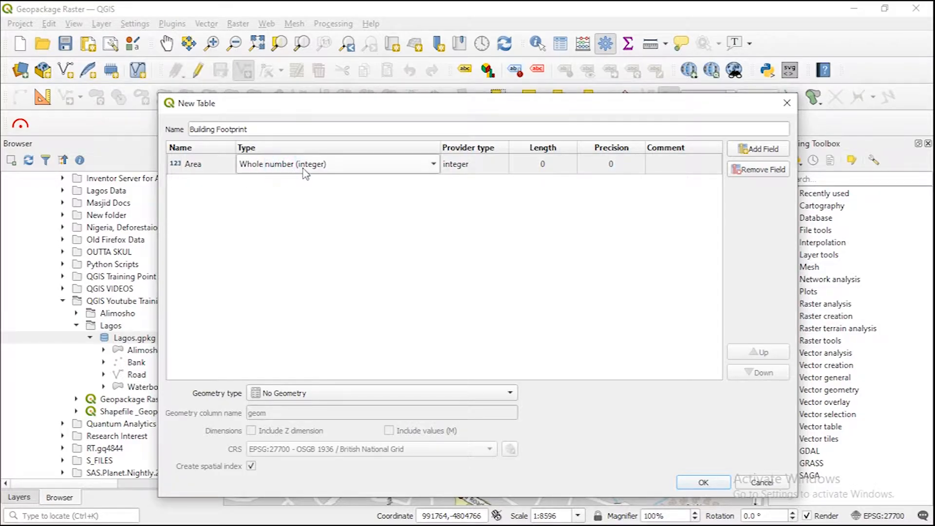
{"action": "left_click", "coordinate": [304, 174]}
{"action": "left_click", "coordinate": [286, 209]}
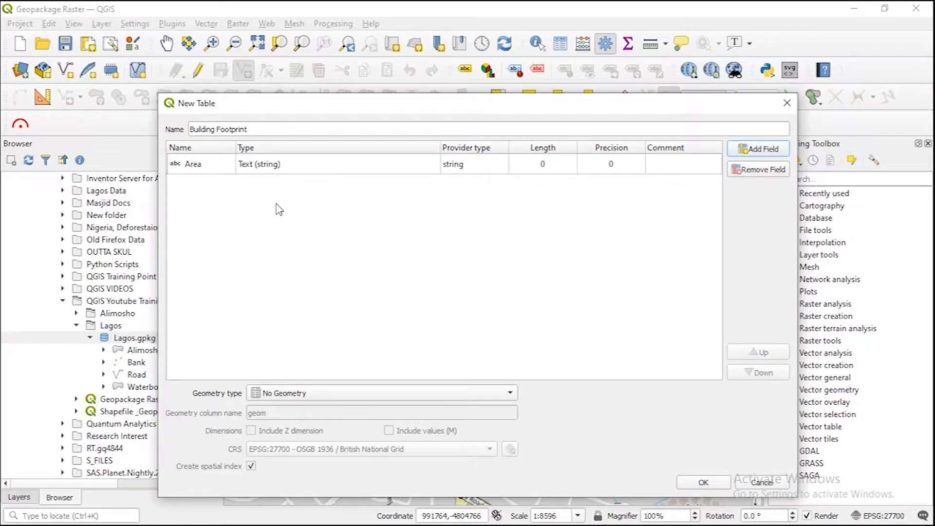
Step: Set the table's geometry type to Polygon and its CRS to EPSG:26331 - Minna / UTM zone 31N, and create it
{"action": "left_click", "coordinate": [309, 395]}
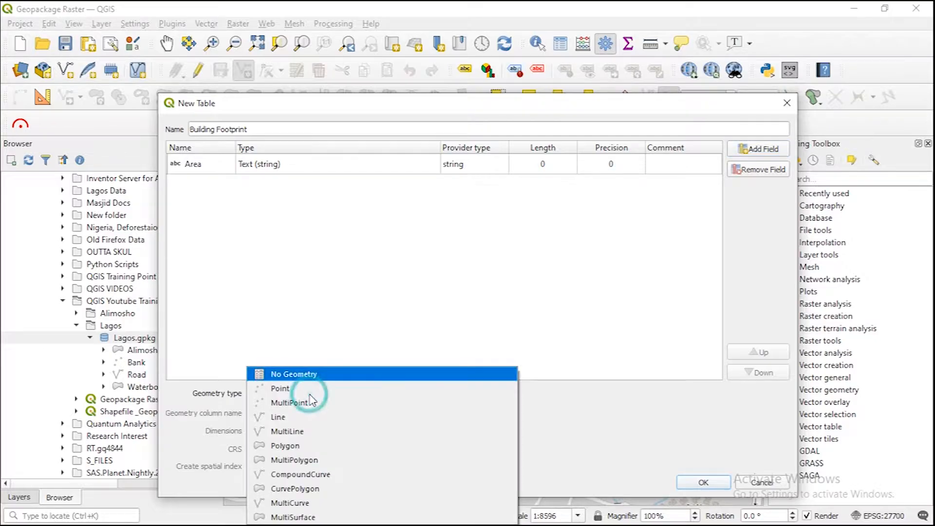
{"action": "left_click", "coordinate": [285, 447]}
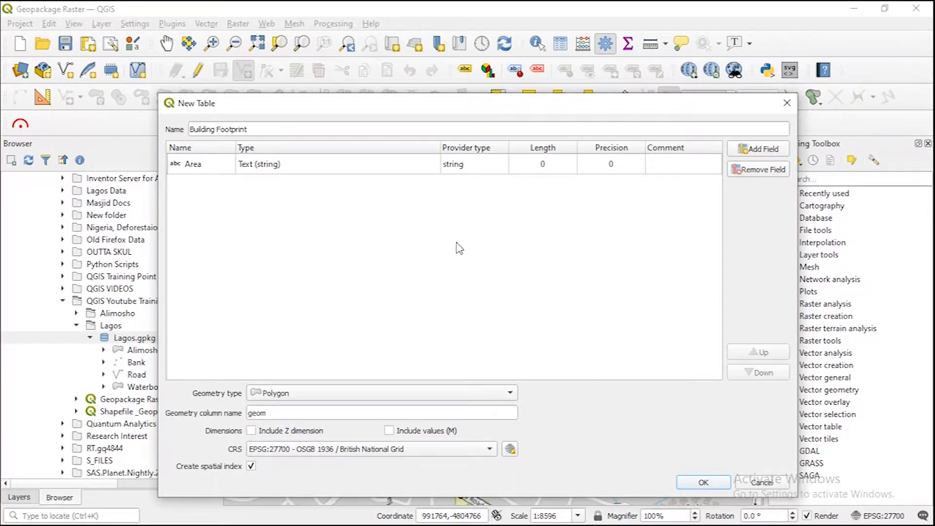
{"action": "left_click_drag", "start_coordinate": [455, 106], "coordinate": [445, 17]}
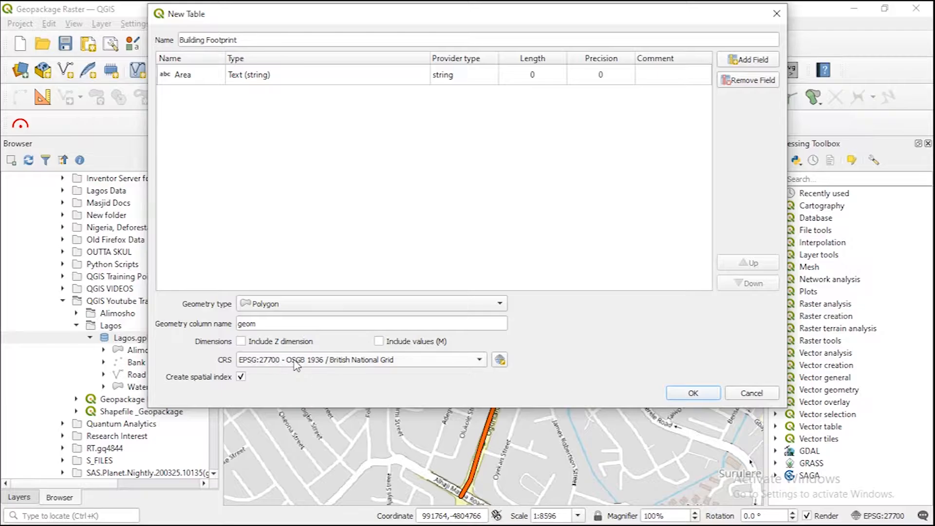
{"action": "left_click", "coordinate": [294, 360]}
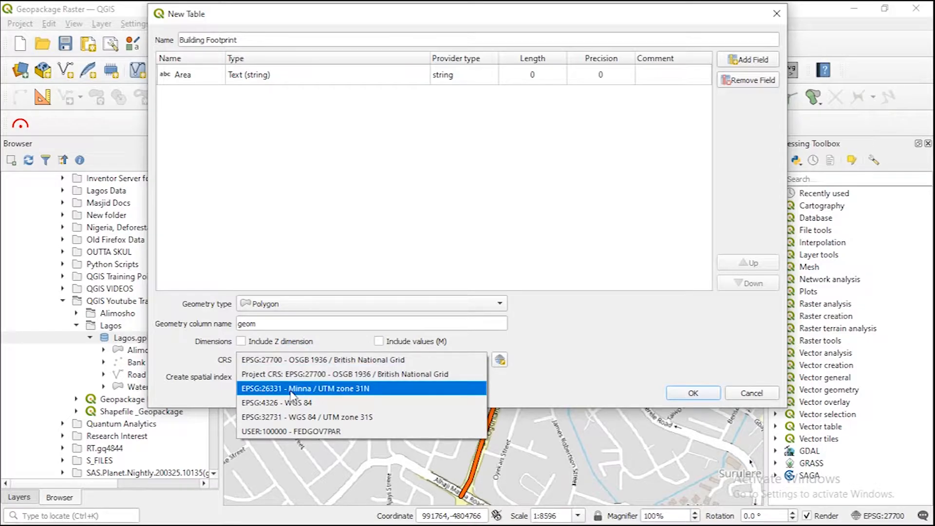
{"action": "left_click", "coordinate": [290, 389]}
{"action": "left_click", "coordinate": [679, 393]}
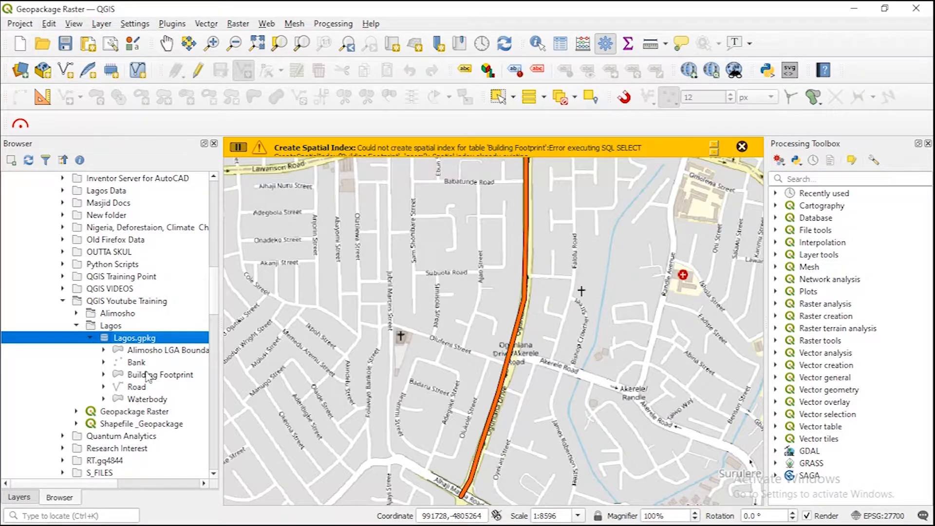
{"action": "left_click", "coordinate": [742, 149]}
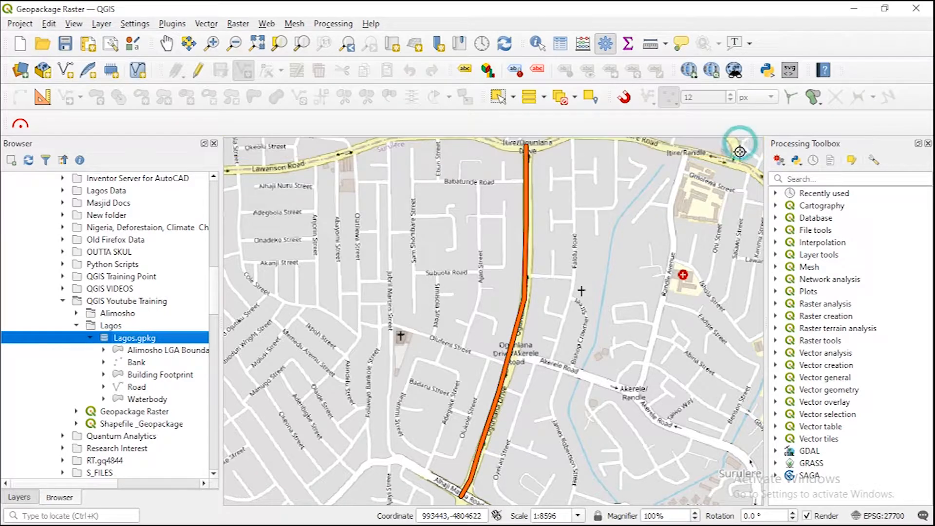
Step: Collapse the Lagos folder and locate the Lagos.gpkg connection under the GeoPackage entry of the browser tree
{"action": "right_click", "coordinate": [123, 339]}
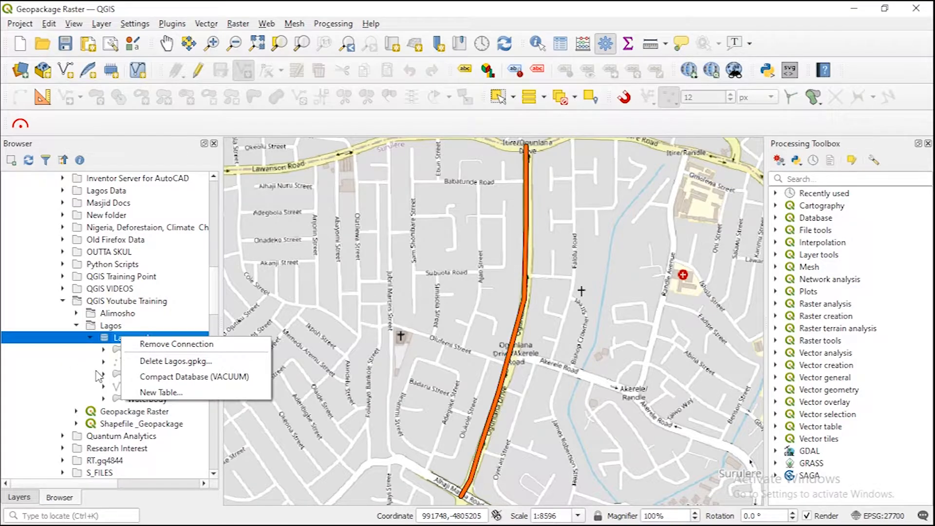
{"action": "left_click", "coordinate": [77, 360]}
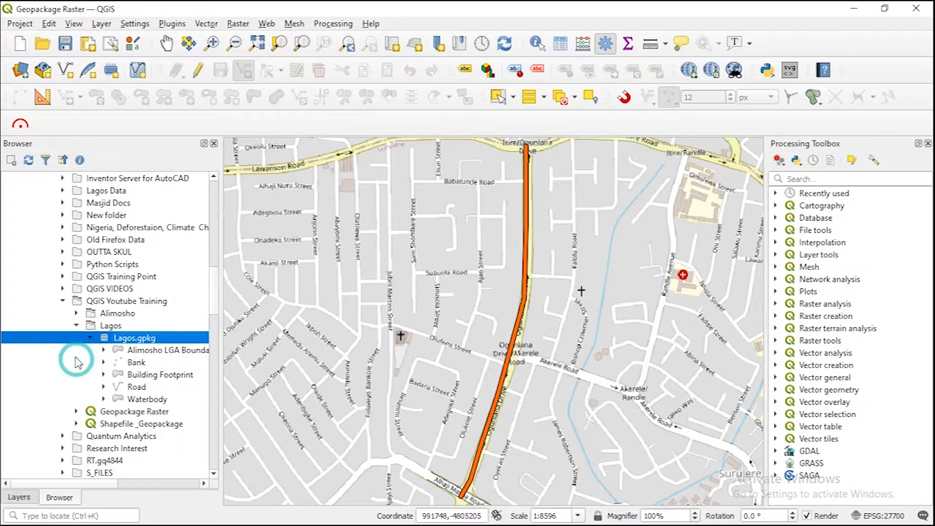
{"action": "left_click", "coordinate": [76, 326]}
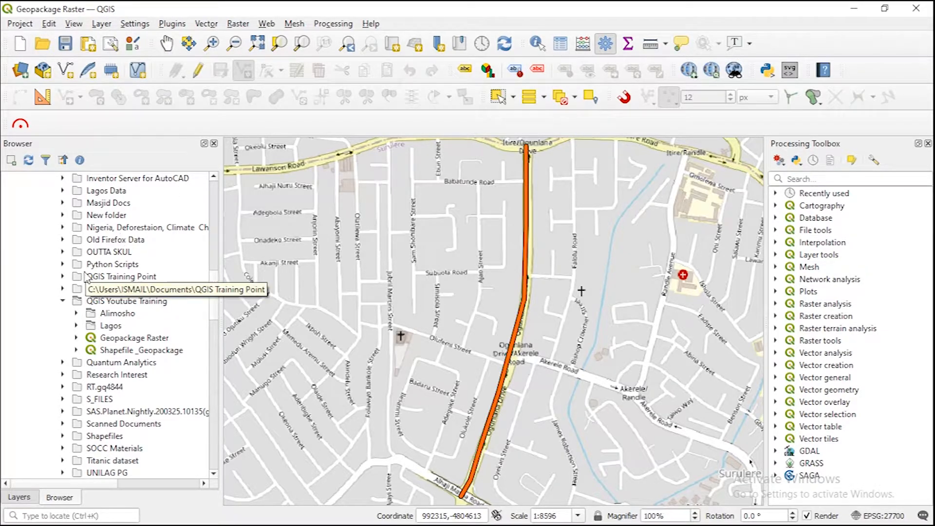
{"action": "left_click_drag", "start_coordinate": [213, 303], "coordinate": [215, 453]}
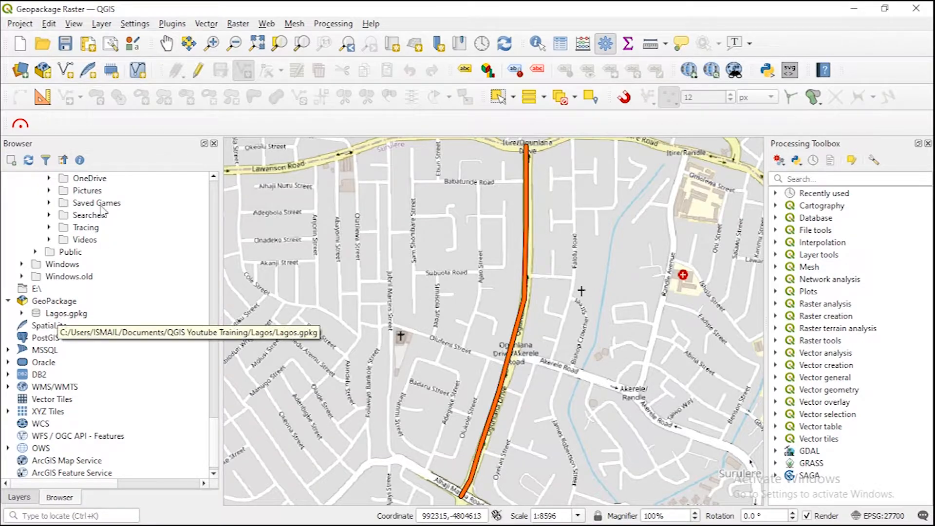
Step: Remove the existing Lagos.gpkg connection from the GeoPackage data sources
{"action": "left_click", "coordinate": [24, 79]}
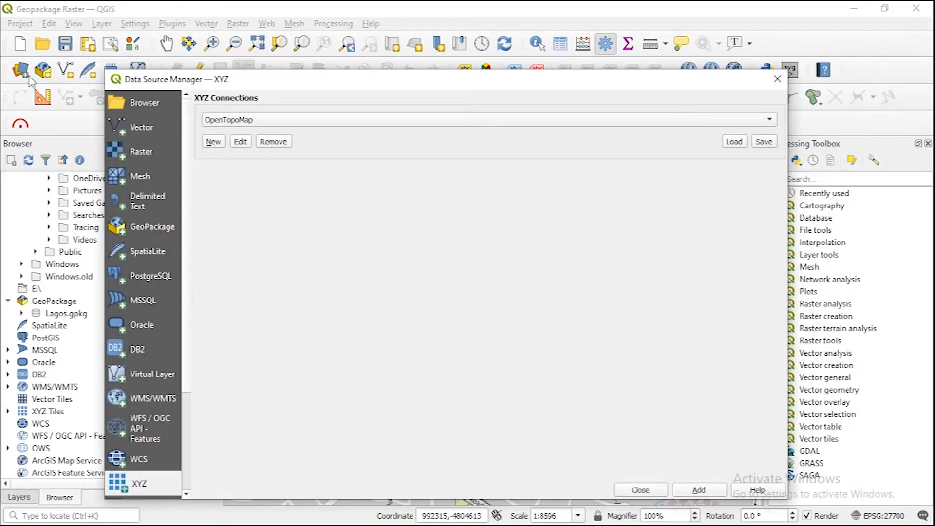
{"action": "left_click", "coordinate": [149, 231]}
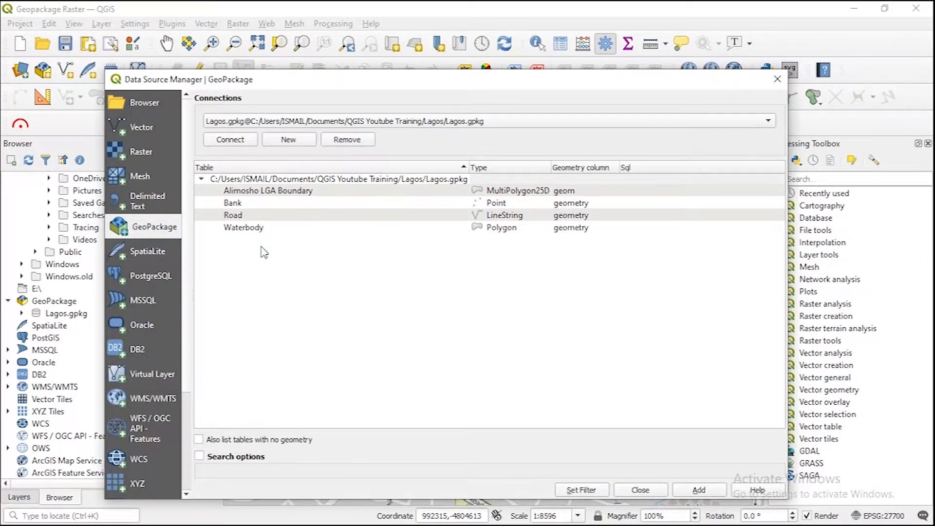
{"action": "left_click_drag", "start_coordinate": [266, 252], "coordinate": [254, 186]}
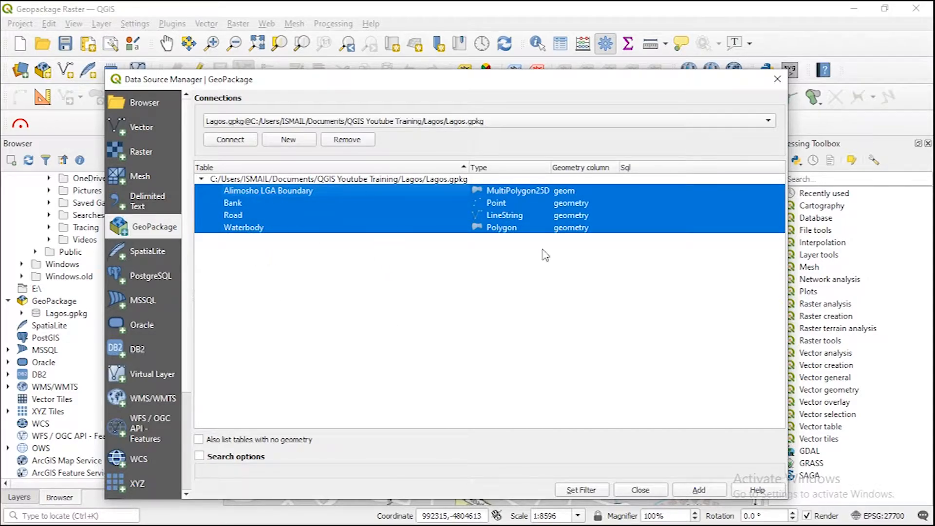
{"action": "left_click", "coordinate": [352, 140]}
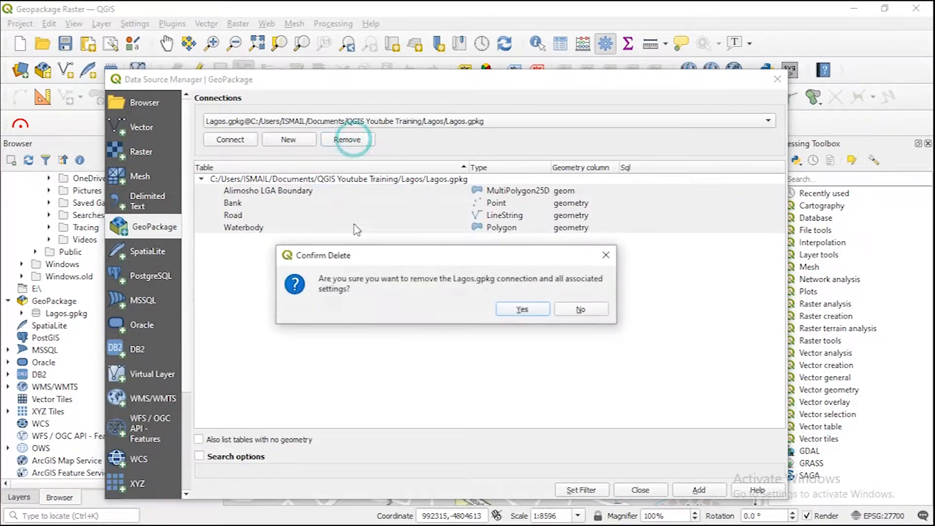
{"action": "left_click", "coordinate": [517, 309]}
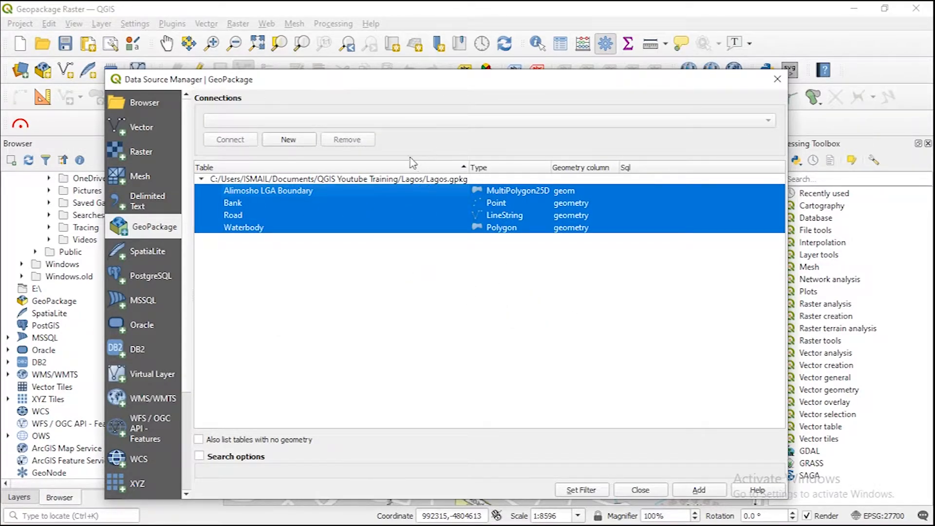
Step: Create a new GeoPackage connection to Lagos.gpkg from the Lagos folder and connect to it
{"action": "left_click", "coordinate": [290, 140]}
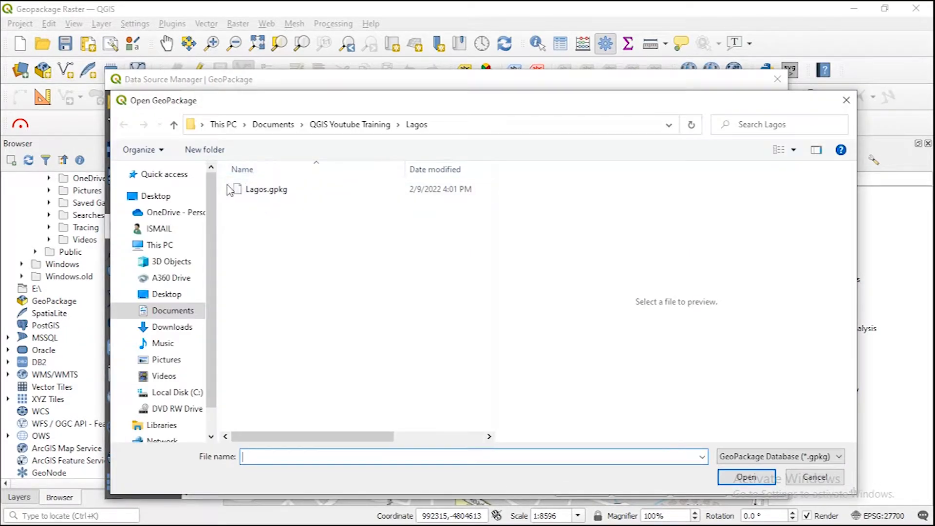
{"action": "left_click", "coordinate": [258, 190]}
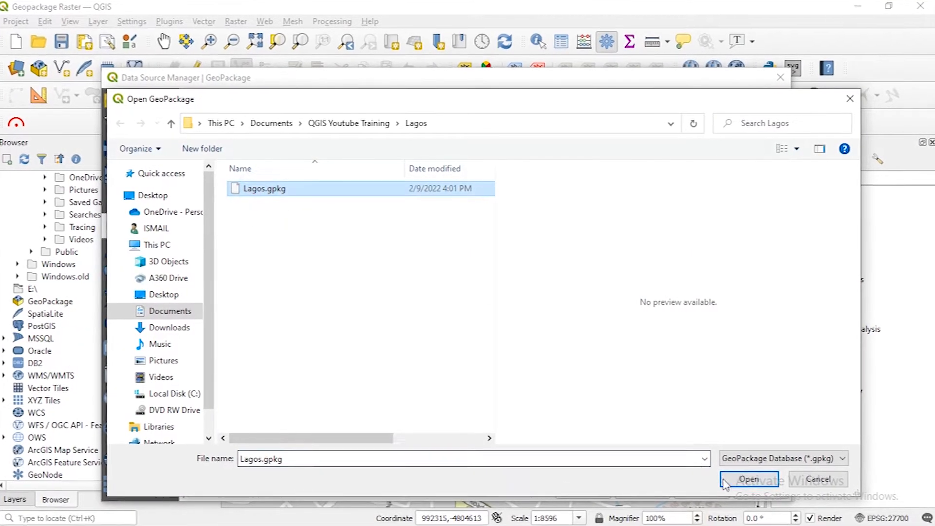
{"action": "left_click", "coordinate": [746, 478]}
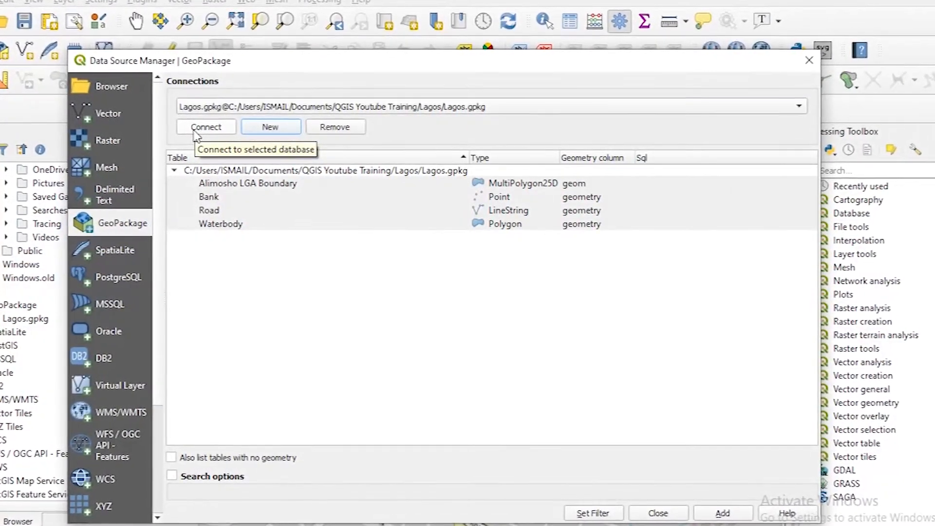
{"action": "left_click", "coordinate": [192, 127]}
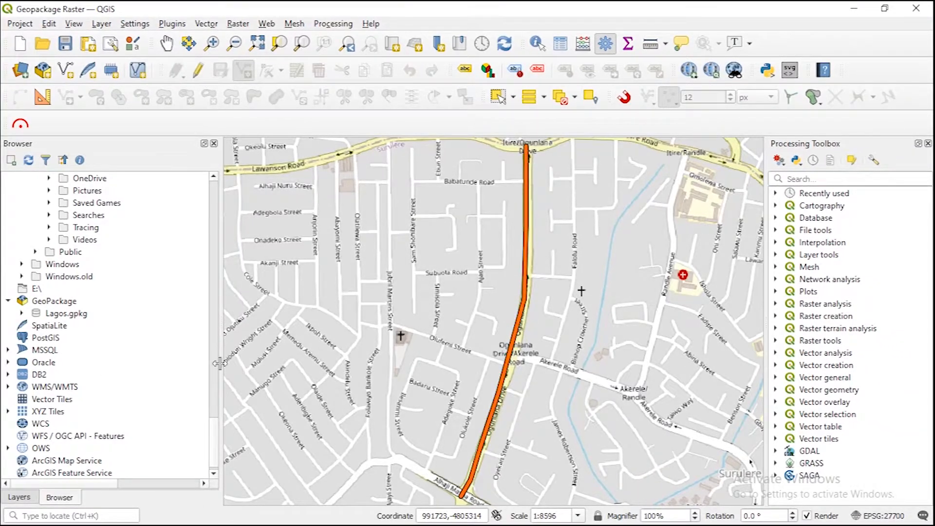
Step: Expand the Lagos.gpkg connection in the browser tree and examine the layers it contains
{"action": "left_click_drag", "start_coordinate": [214, 428], "coordinate": [243, 450]}
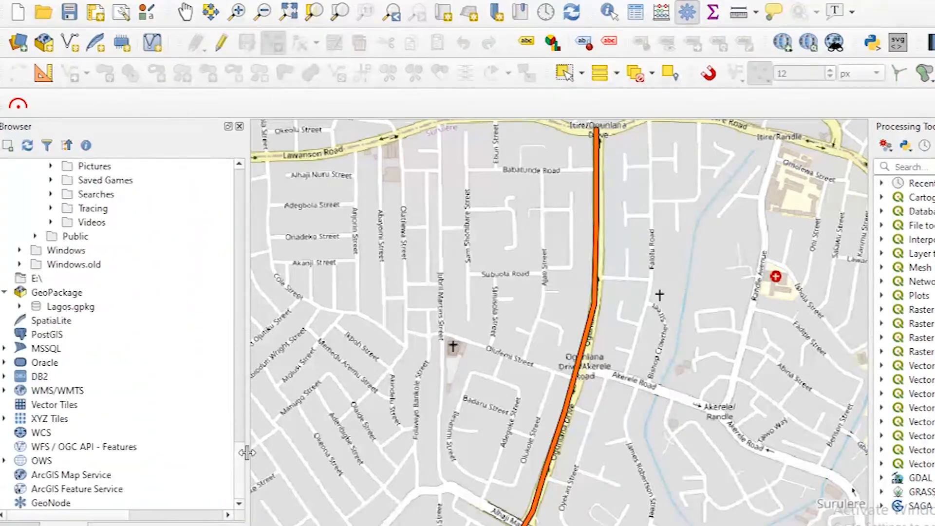
{"action": "left_click", "coordinate": [21, 307]}
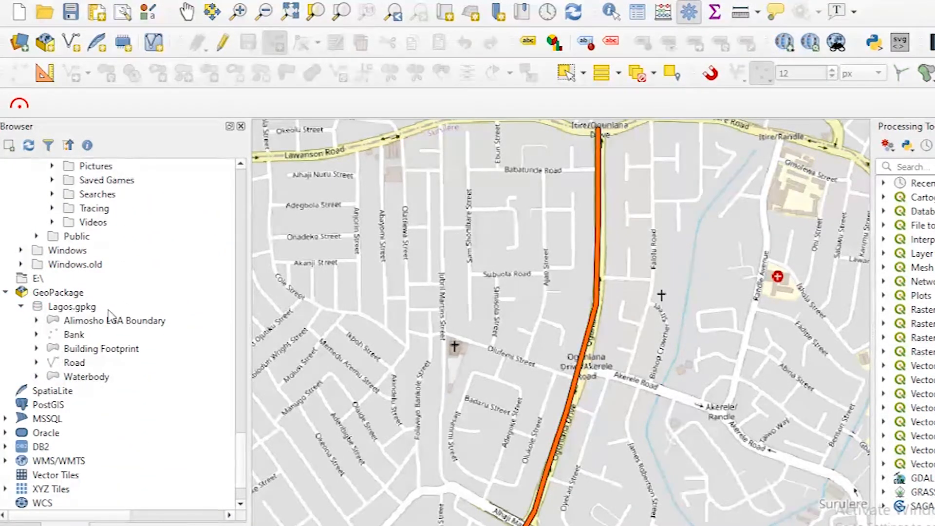
{"action": "right_click", "coordinate": [88, 325]}
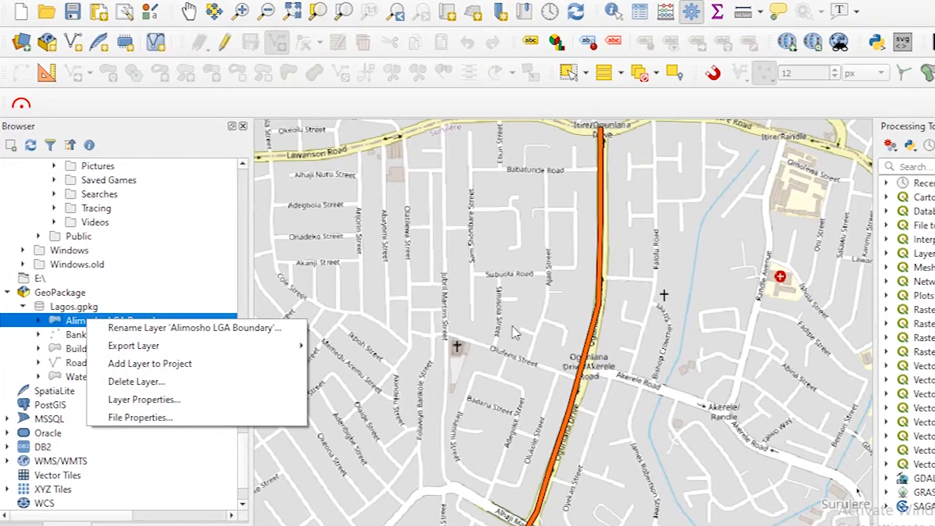
{"action": "left_click", "coordinate": [154, 463]}
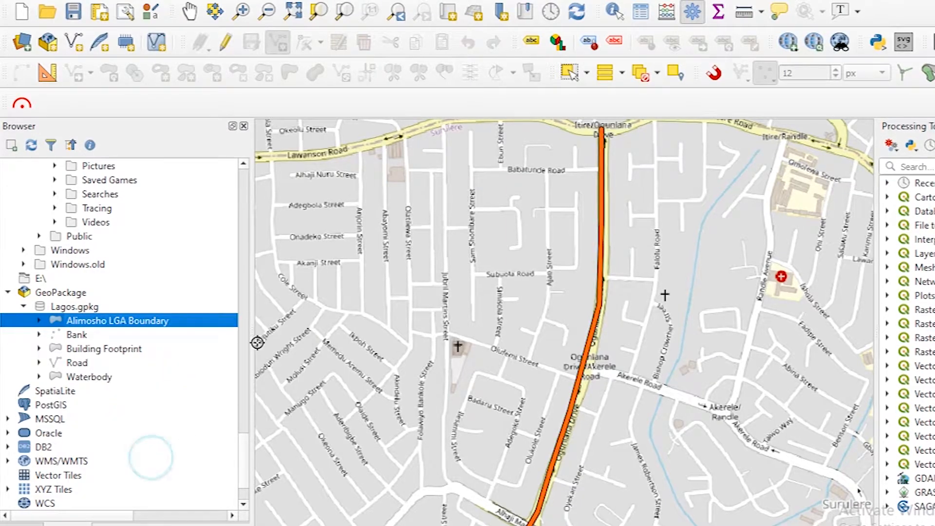
{"action": "mouse_move", "coordinate": [244, 450]}
{"action": "left_mouse_down"}
{"action": "mouse_move", "coordinate": [246, 372]}
{"action": "mouse_move", "coordinate": [250, 462]}
{"action": "left_mouse_up"}
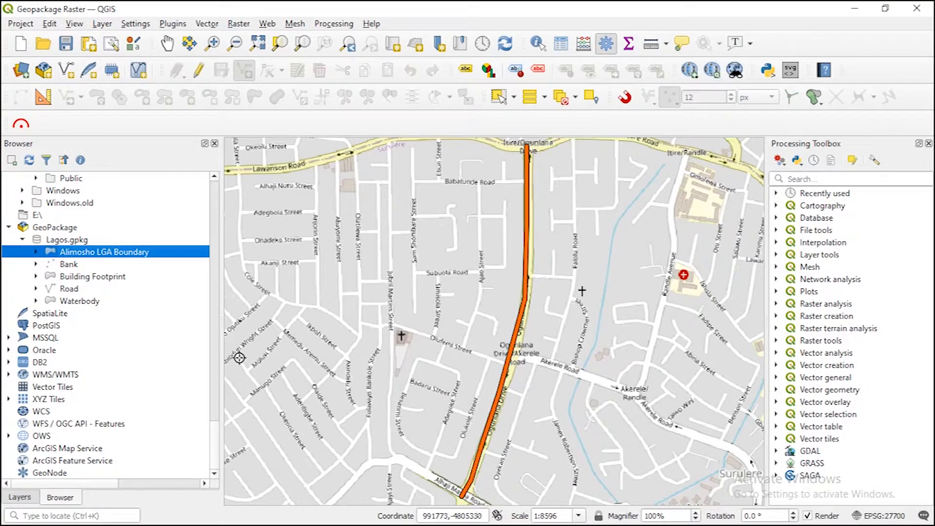
Step: Move the Lagos Waterbody layer above OpenStreetMap in the project's layer order
{"action": "scroll", "coordinate": [581, 315], "scroll_direction": "down", "scroll_amount": 1}
{"action": "scroll", "coordinate": [507, 307], "scroll_direction": "down", "scroll_amount": 1}
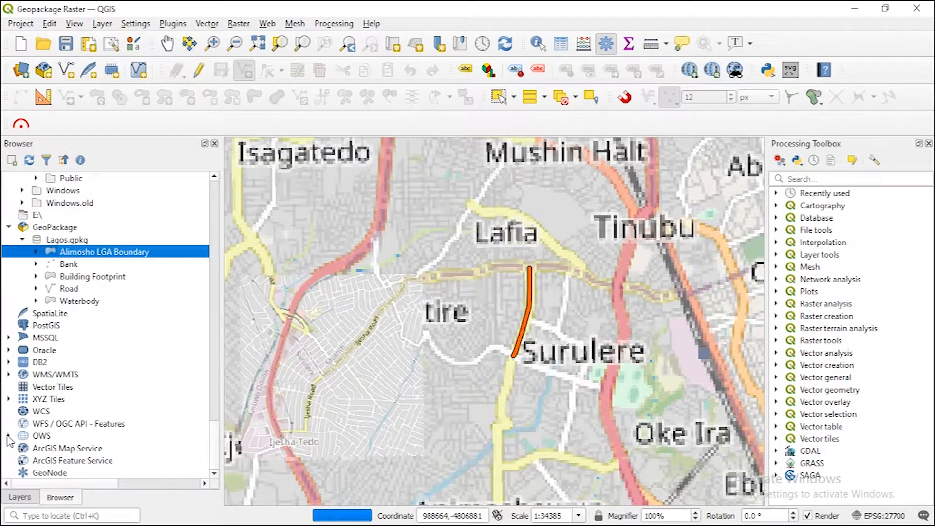
{"action": "left_click", "coordinate": [26, 497]}
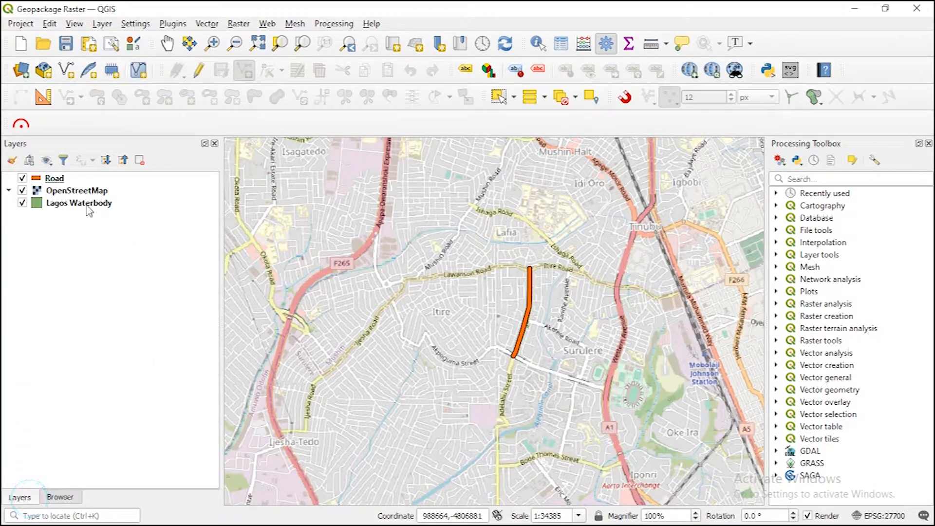
{"action": "left_click_drag", "start_coordinate": [88, 206], "coordinate": [89, 190]}
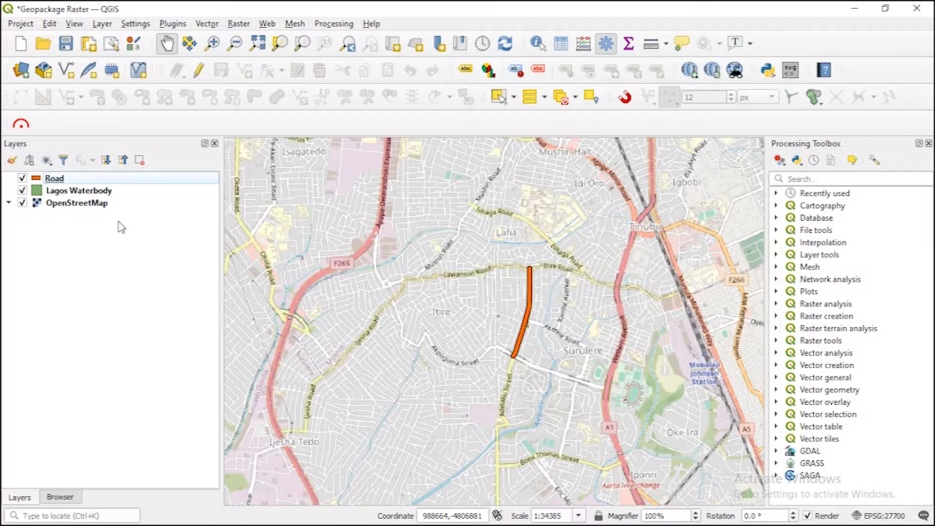
Step: Start exporting the OpenStreetMap layer as a raster and set the output format to GeoPackage
{"action": "right_click", "coordinate": [74, 204]}
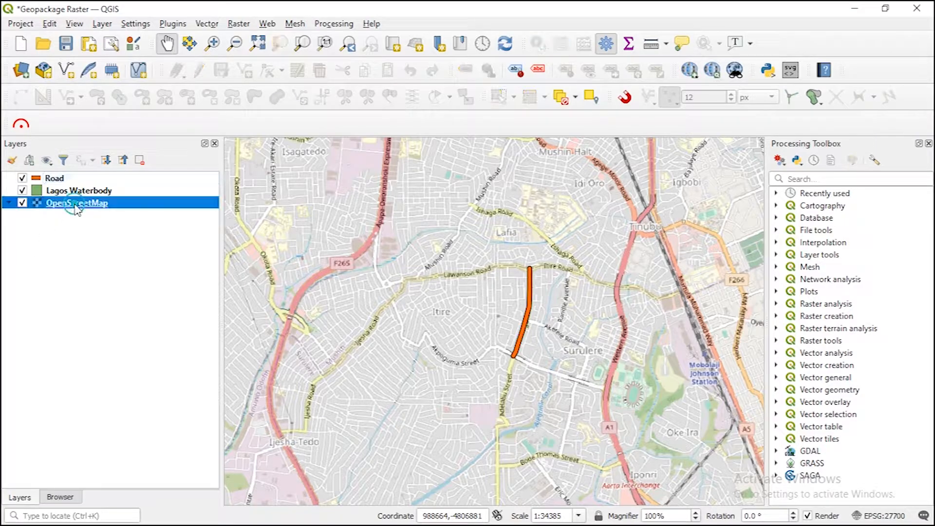
{"action": "mouse_move", "coordinate": [173, 414]}
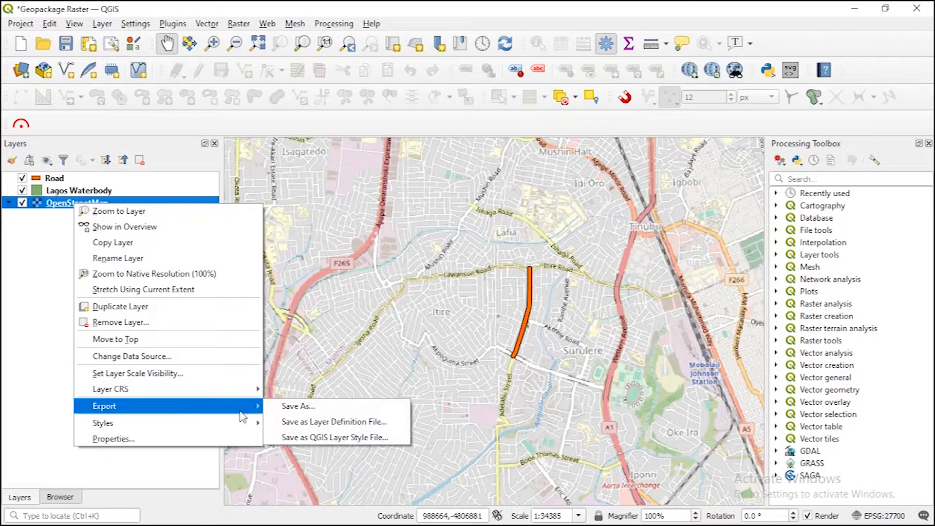
{"action": "left_click", "coordinate": [305, 405]}
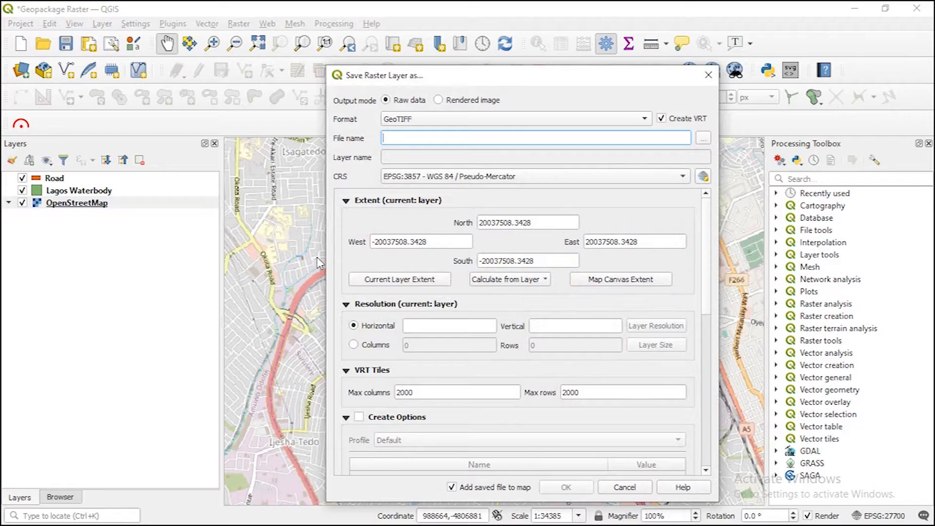
{"action": "left_click", "coordinate": [462, 125]}
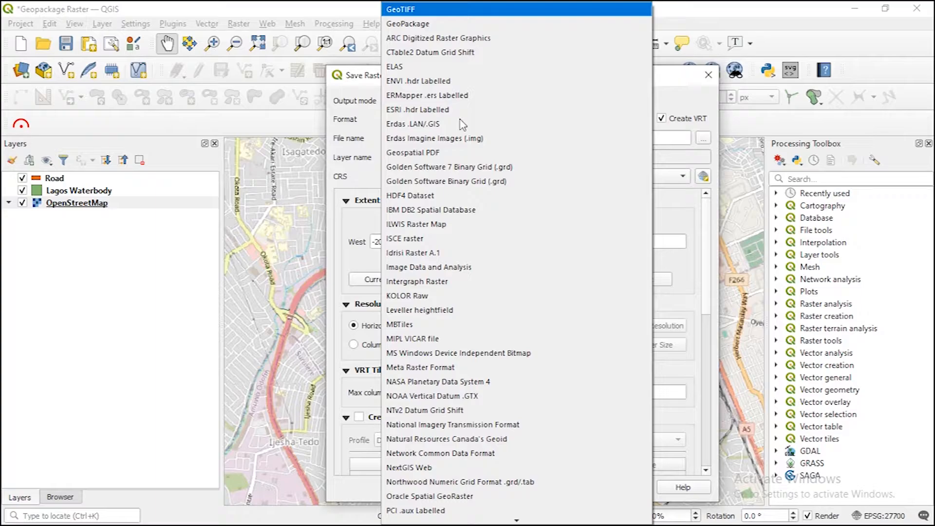
{"action": "left_click", "coordinate": [414, 23]}
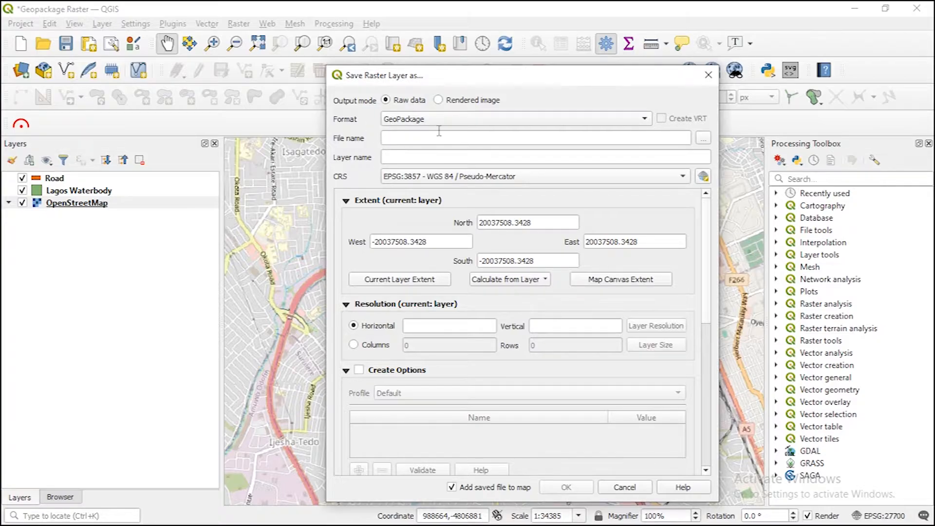
Step: Choose the existing Lagos.gpkg in the QGIS Youtube Training/Lagos folder as the raster export's output file
{"action": "left_click", "coordinate": [703, 139]}
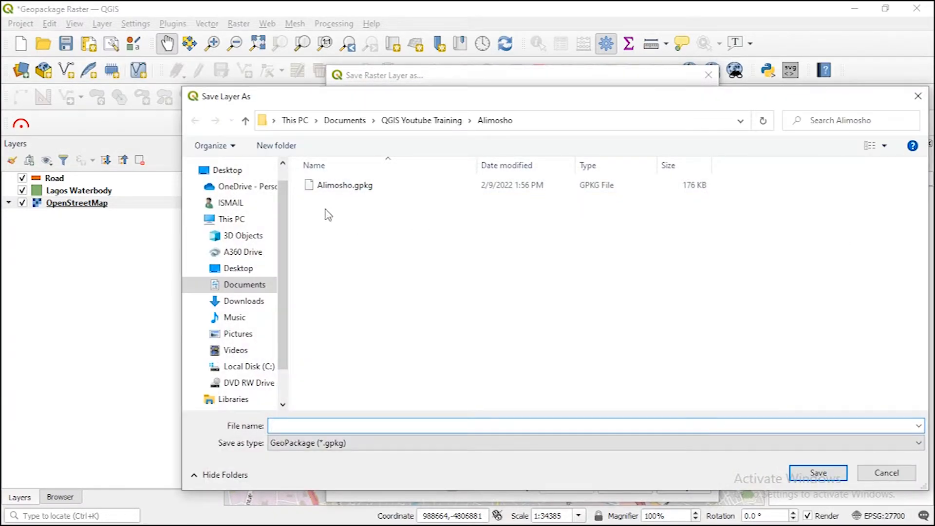
{"action": "left_click", "coordinate": [437, 125]}
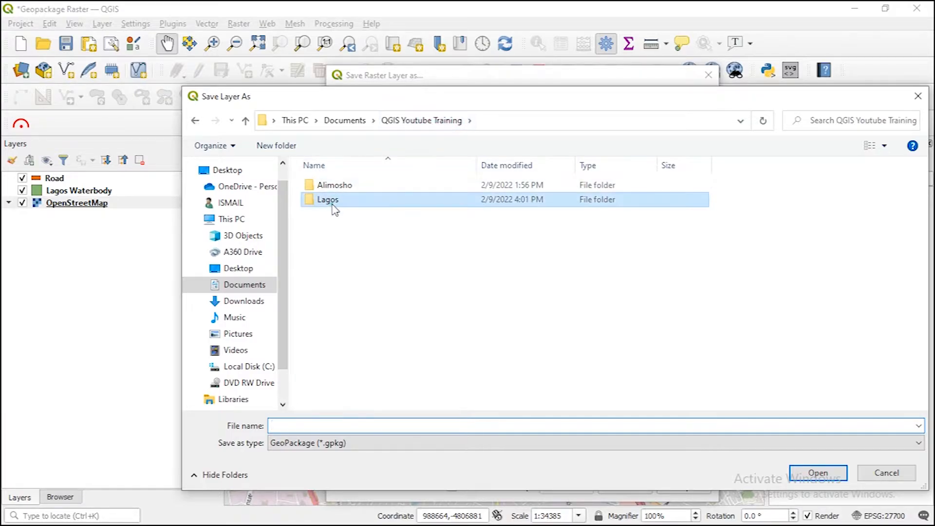
{"action": "double_click", "coordinate": [330, 200]}
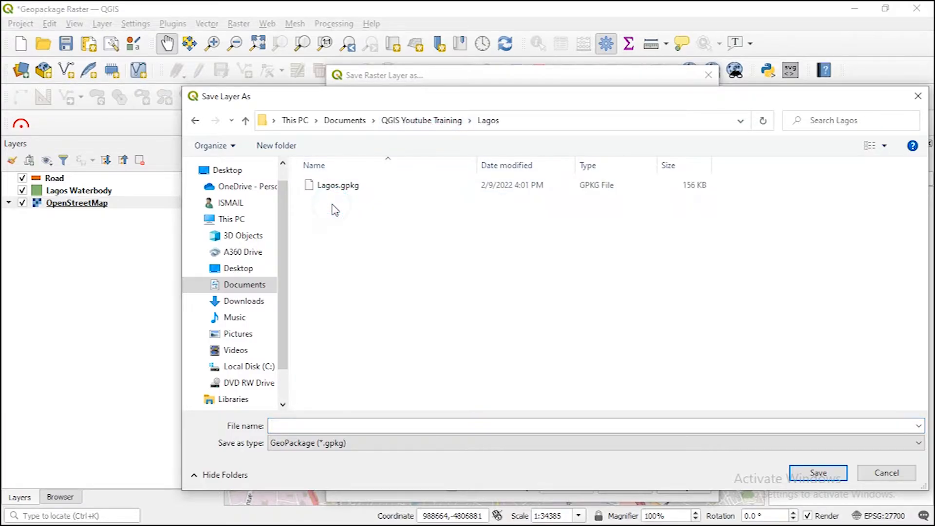
{"action": "left_click", "coordinate": [355, 188]}
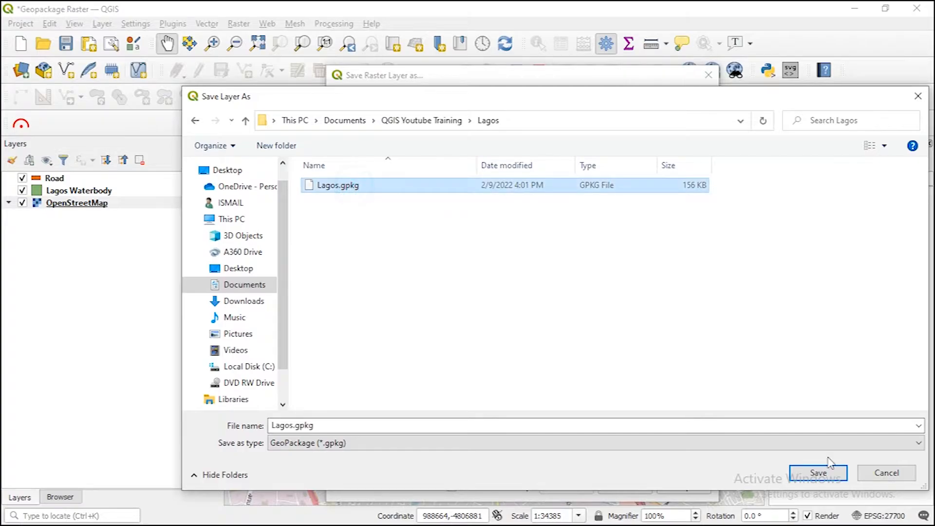
{"action": "left_click", "coordinate": [819, 474]}
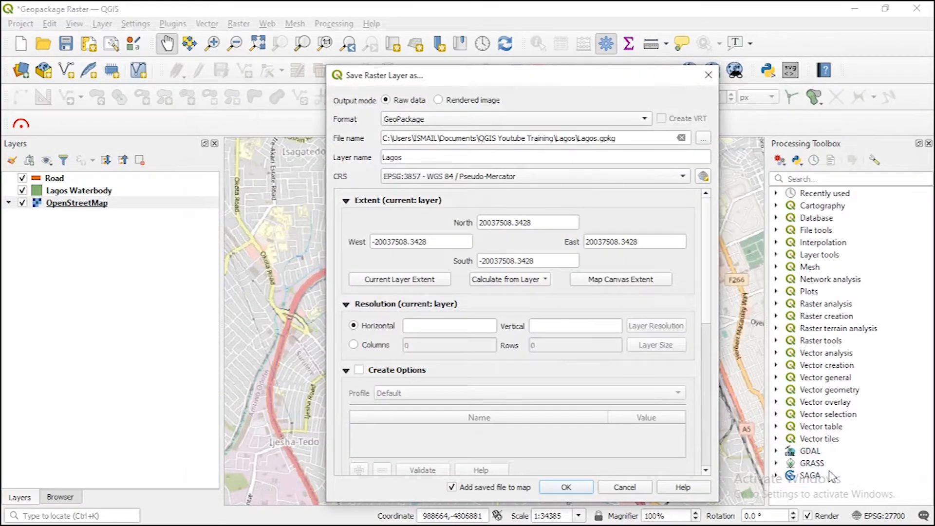
Step: Name the exported layer OpenstreetMap, set its CRS to EPSG:26331 - Minna / UTM zone 31N, and run the export
{"action": "double_click", "coordinate": [413, 156]}
{"action": "type", "text": "OpenstreetMap"}
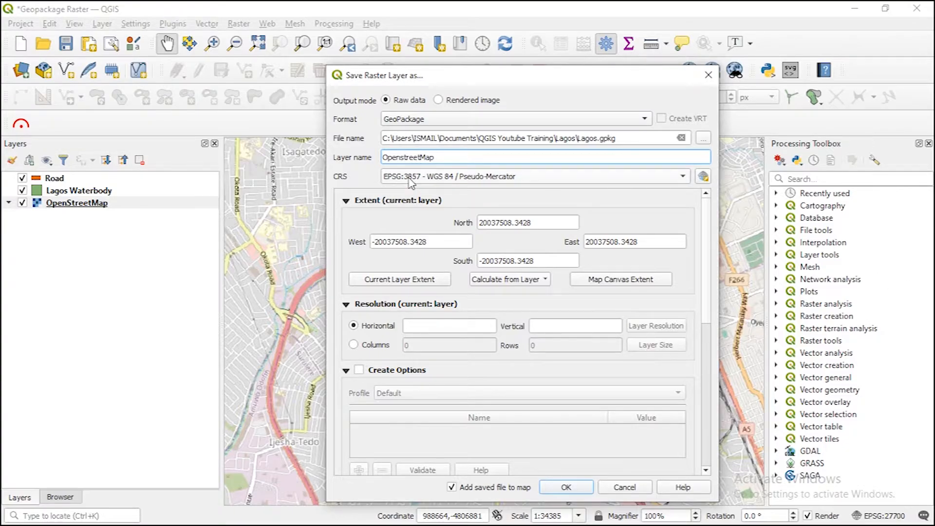
{"action": "left_click", "coordinate": [411, 181]}
{"action": "left_click", "coordinate": [419, 214]}
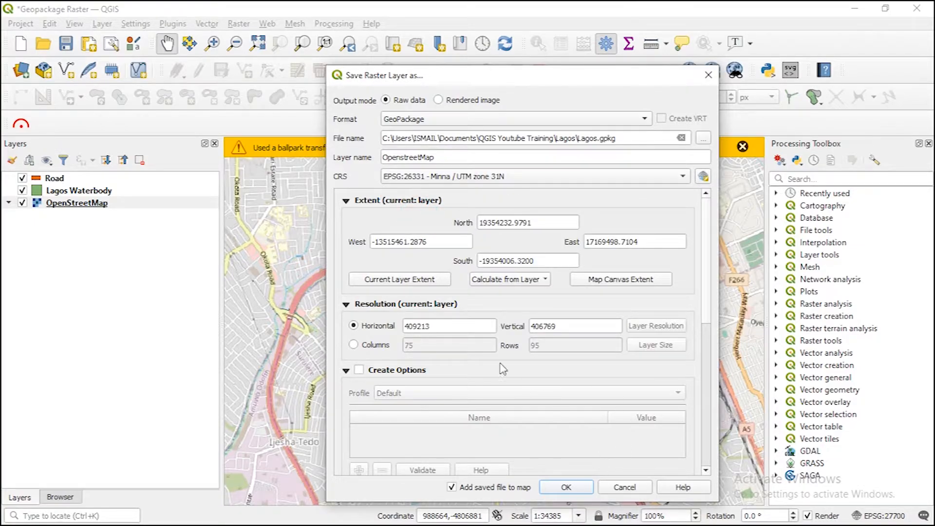
{"action": "left_click", "coordinate": [570, 487]}
{"action": "left_click", "coordinate": [743, 147]}
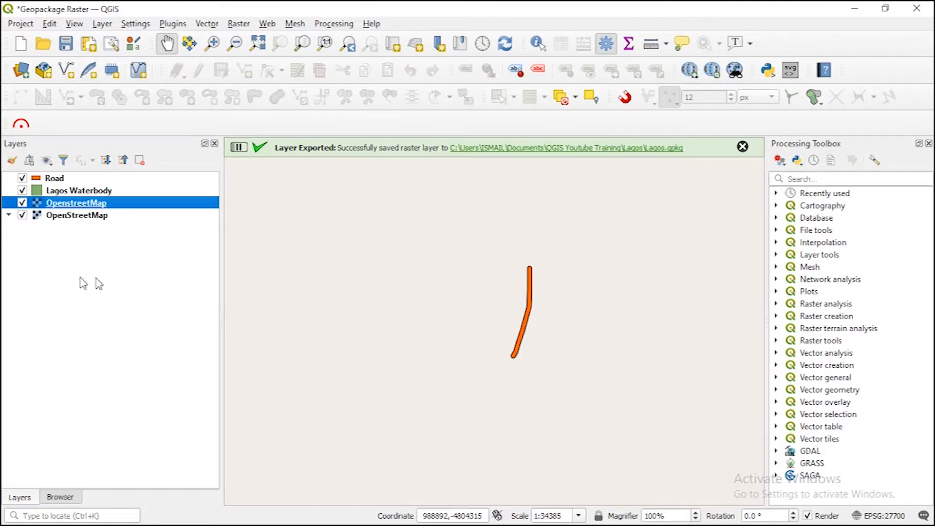
Step: Remove the original OpenStreetMap tile layer from the project, keeping the exported OpenstreetMap raster
{"action": "right_click", "coordinate": [69, 219]}
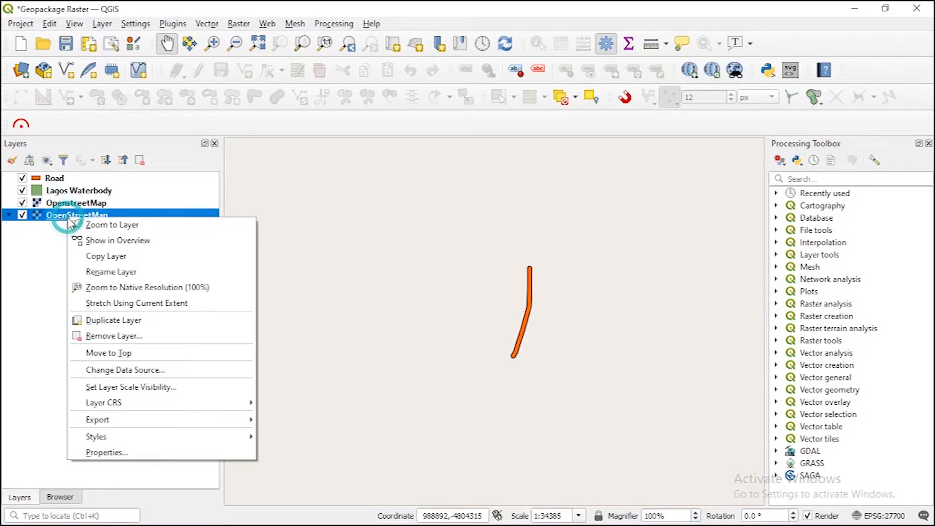
{"action": "left_click", "coordinate": [113, 336]}
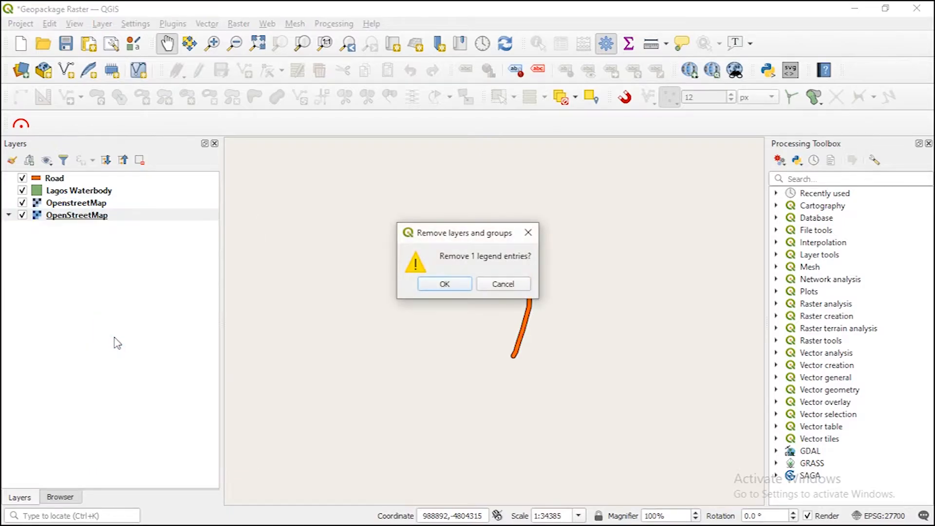
{"action": "left_click", "coordinate": [465, 285]}
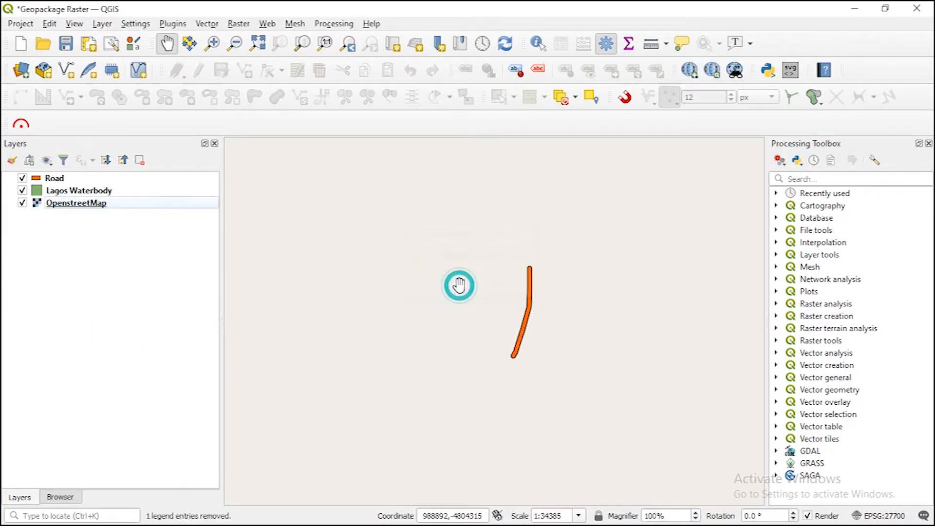
Step: Examine the exported OpenstreetMap raster at its full extent and close up around the Road feature in West Africa
{"action": "right_click", "coordinate": [79, 205]}
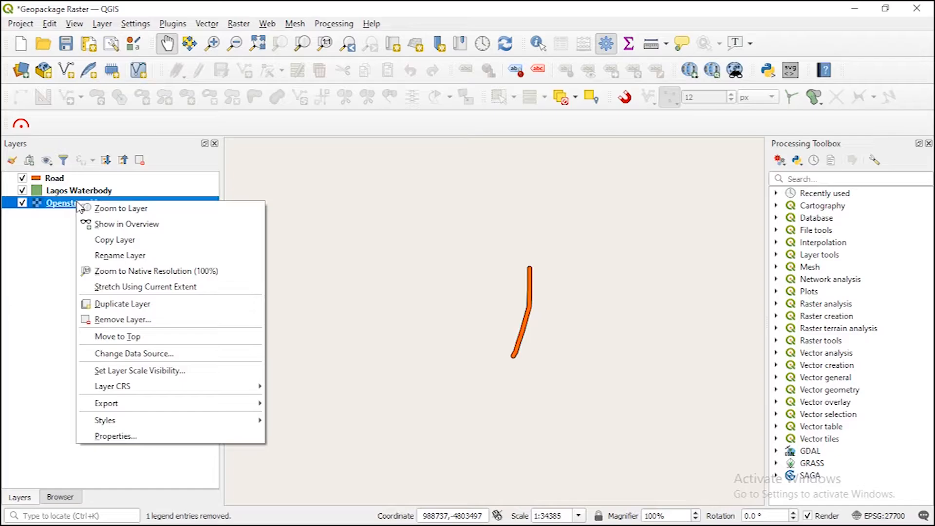
{"action": "left_click", "coordinate": [105, 209]}
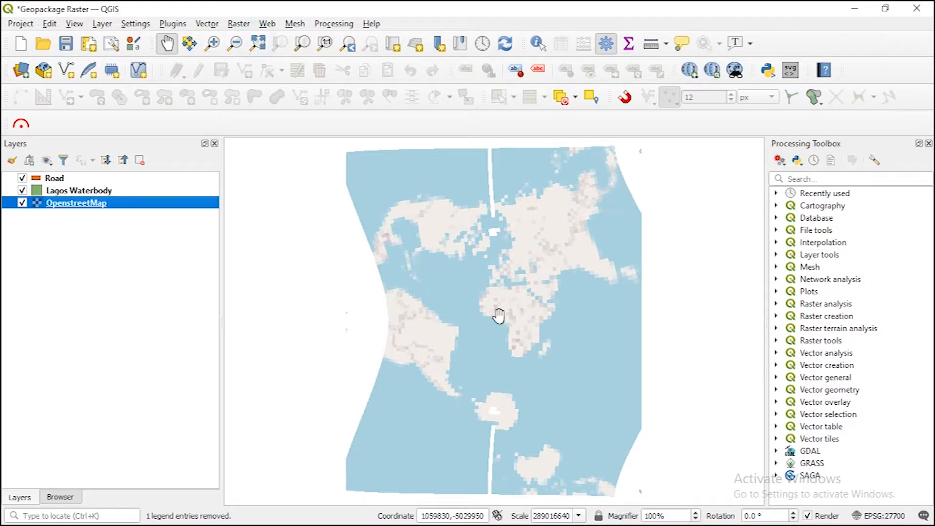
{"action": "left_click", "coordinate": [216, 46]}
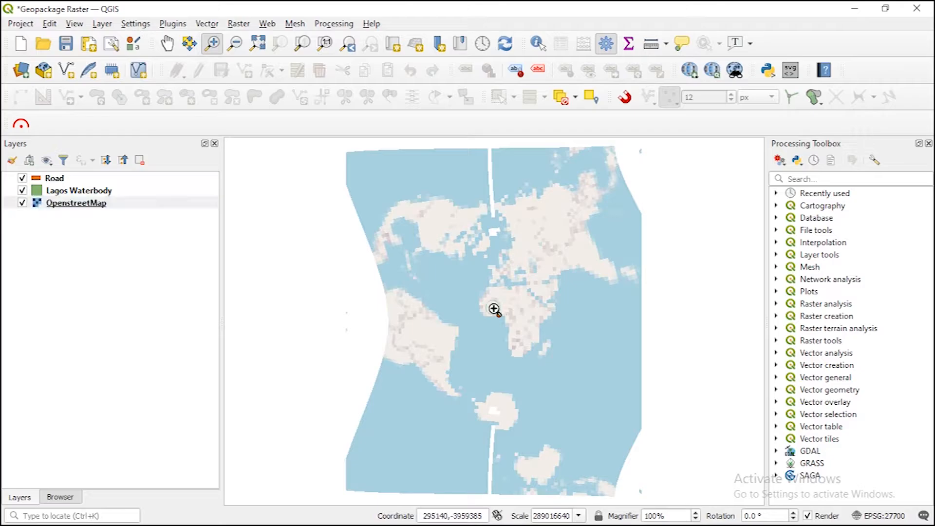
{"action": "left_click_drag", "start_coordinate": [494, 309], "coordinate": [512, 322]}
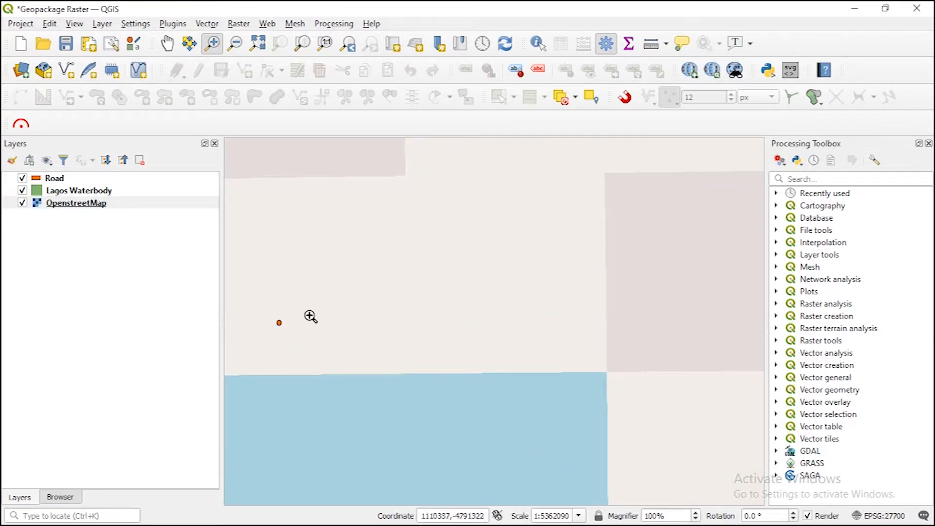
{"action": "left_click_drag", "start_coordinate": [370, 330], "coordinate": [598, 349]}
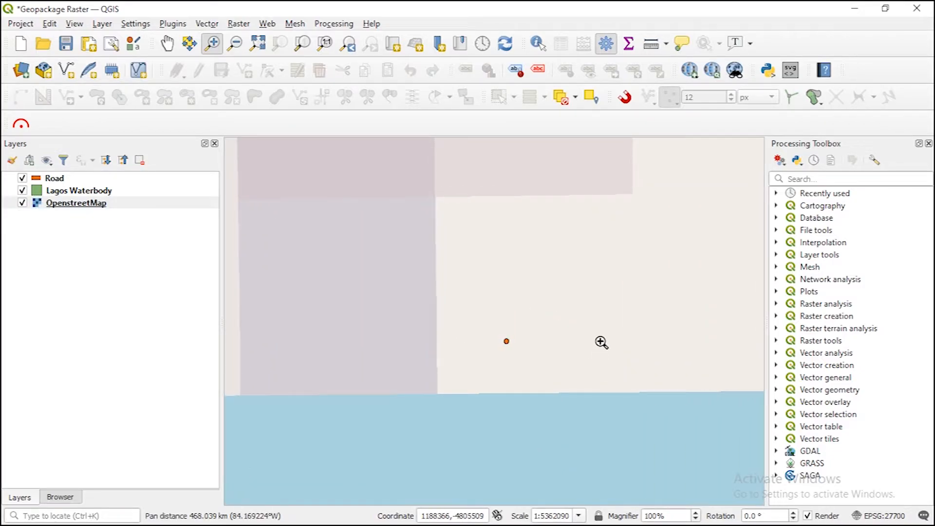
{"action": "scroll", "coordinate": [560, 344], "scroll_direction": "down", "scroll_amount": 2}
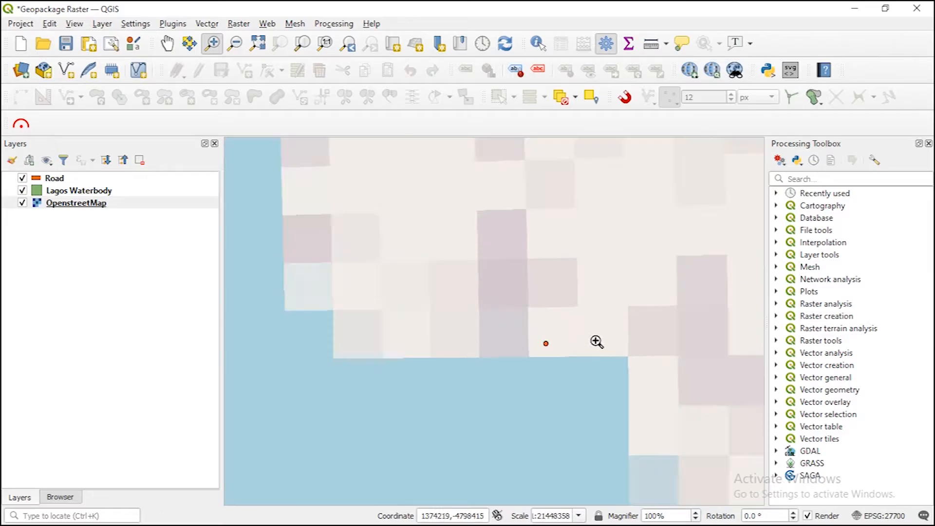
{"action": "scroll", "coordinate": [613, 339], "scroll_direction": "down", "scroll_amount": 2}
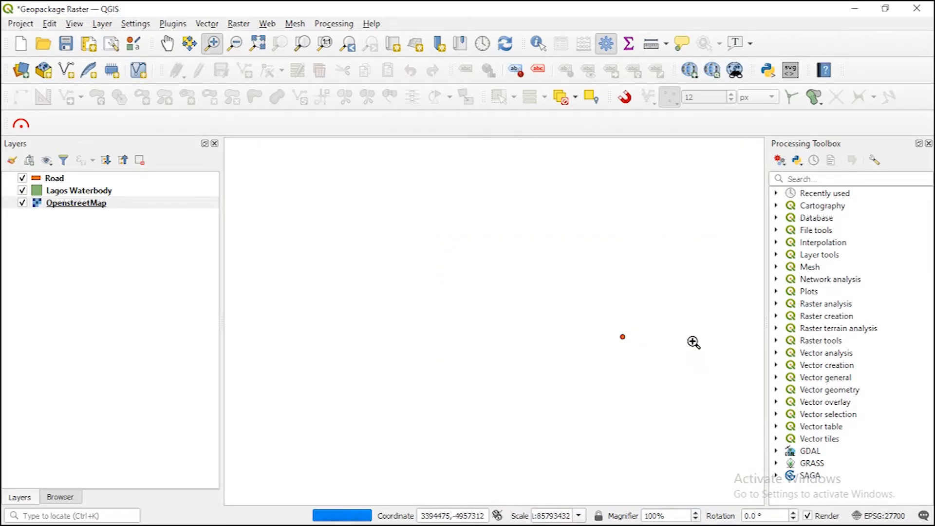
{"action": "left_click_drag", "start_coordinate": [685, 335], "coordinate": [553, 333]}
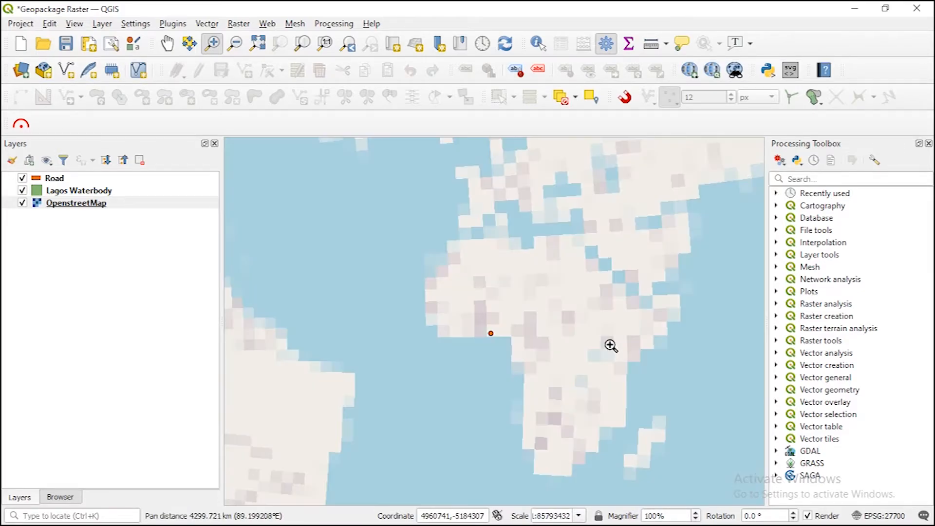
{"action": "scroll", "coordinate": [560, 323], "scroll_direction": "down", "scroll_amount": 2}
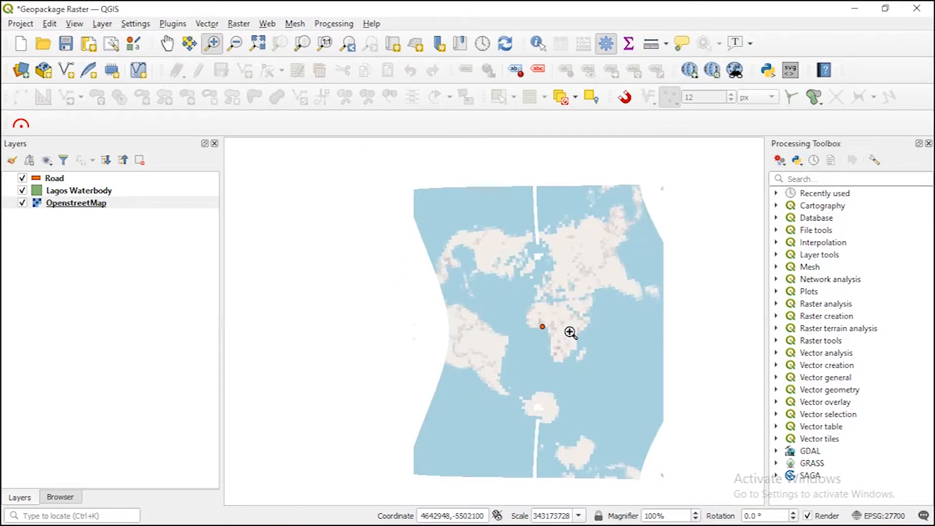
{"action": "scroll", "coordinate": [570, 332], "scroll_direction": "down", "scroll_amount": 1}
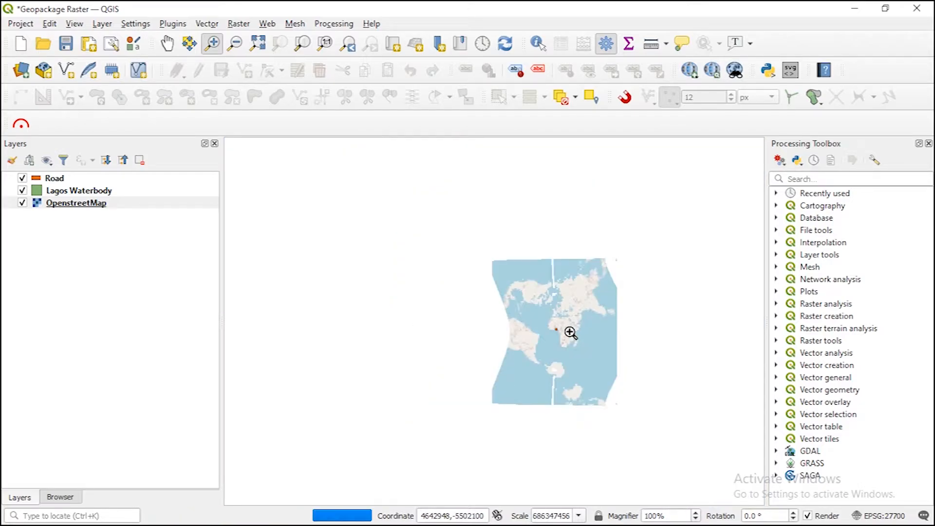
Step: Refresh the data source browser and expand the Lagos folder under QGIS Youtube Training to check the layers stored in Lagos.gpkg
{"action": "left_click", "coordinate": [61, 497]}
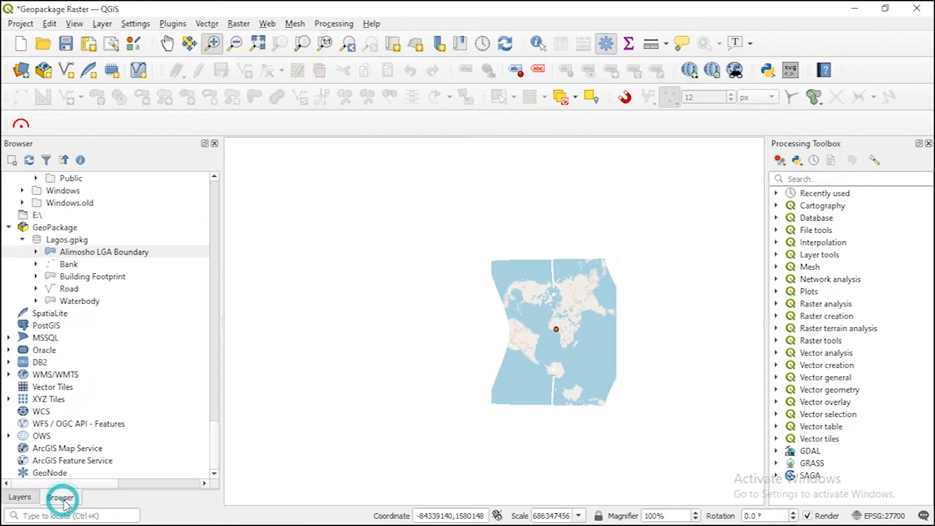
{"action": "left_click", "coordinate": [28, 164]}
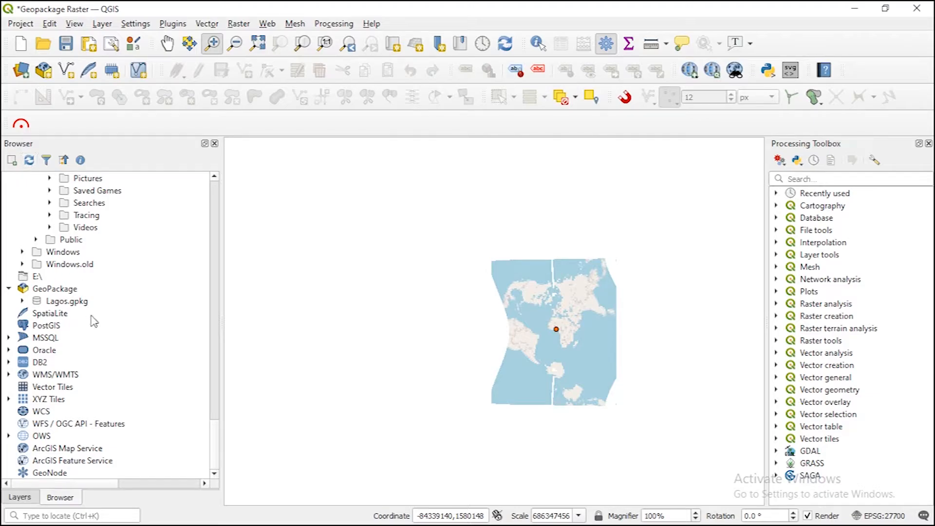
{"action": "left_click_drag", "start_coordinate": [216, 439], "coordinate": [219, 316]}
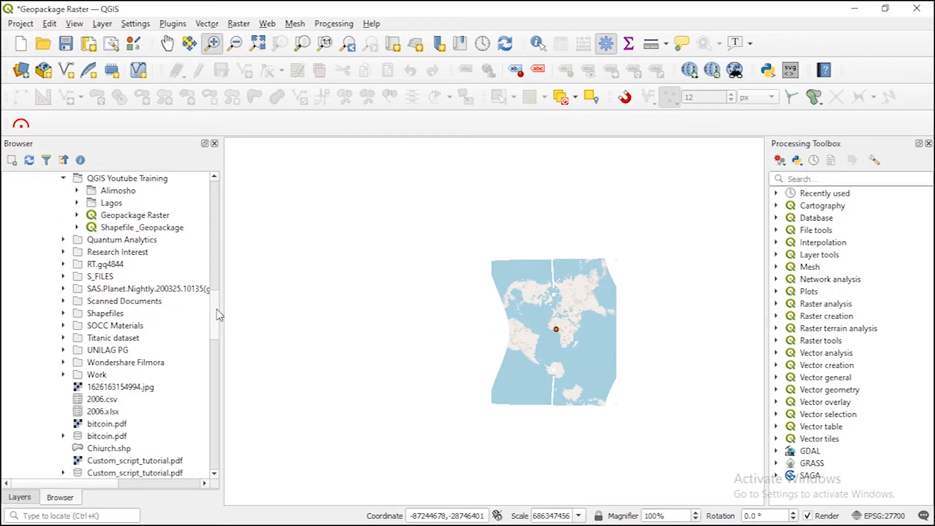
{"action": "left_click", "coordinate": [76, 203]}
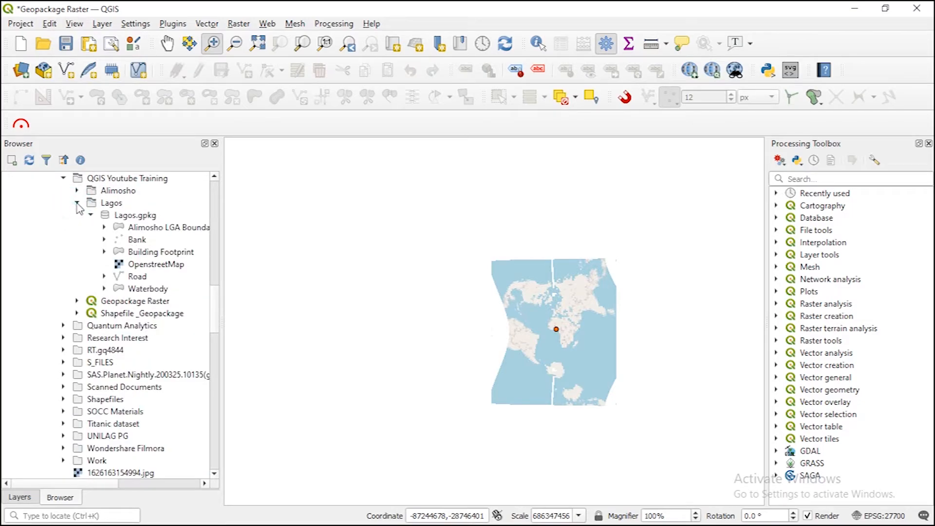